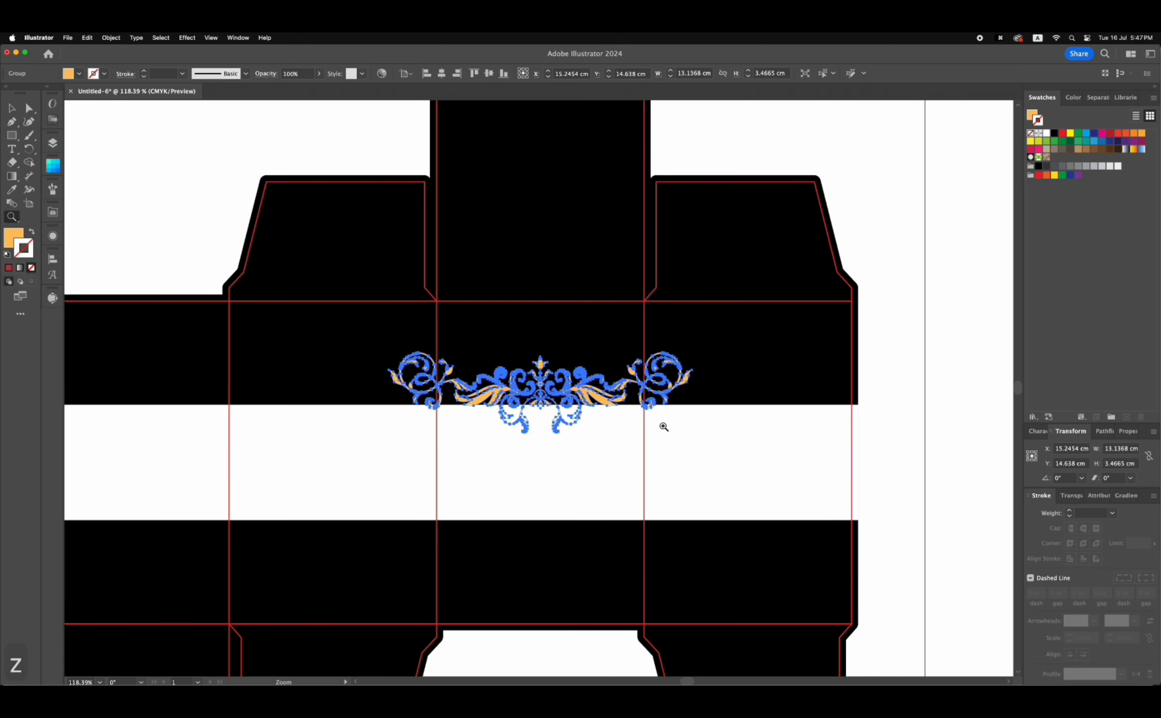
- Center the gold ornament horizontally on the box panel behind it
key(v)
shift+click(464, 302)
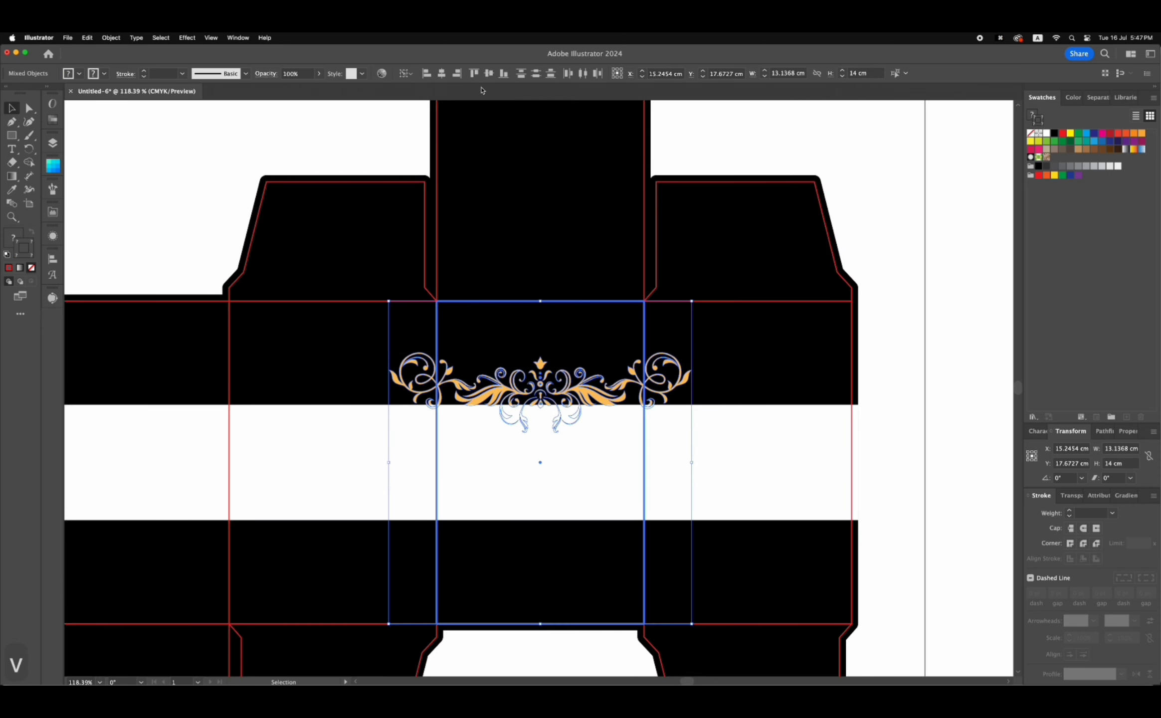
click(673, 144)
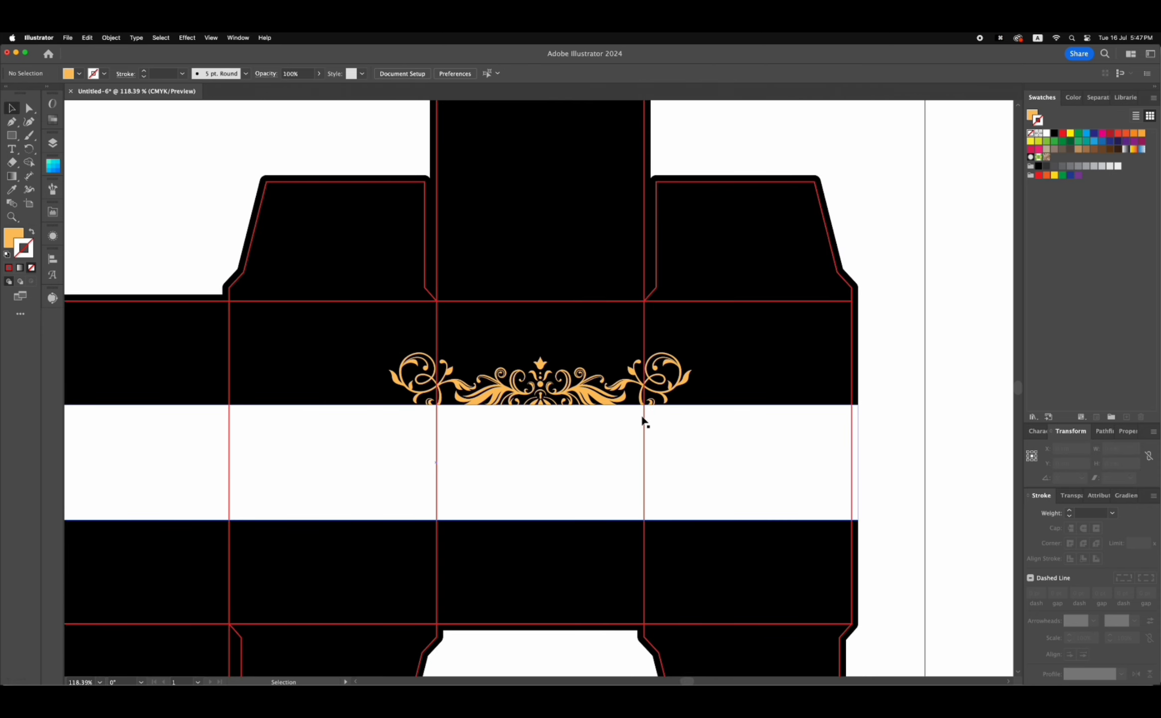
- Bring the gold ornament to the front of the stacking order, above the white band
click(605, 399)
right_click(599, 398)
mouse_move(625, 589)
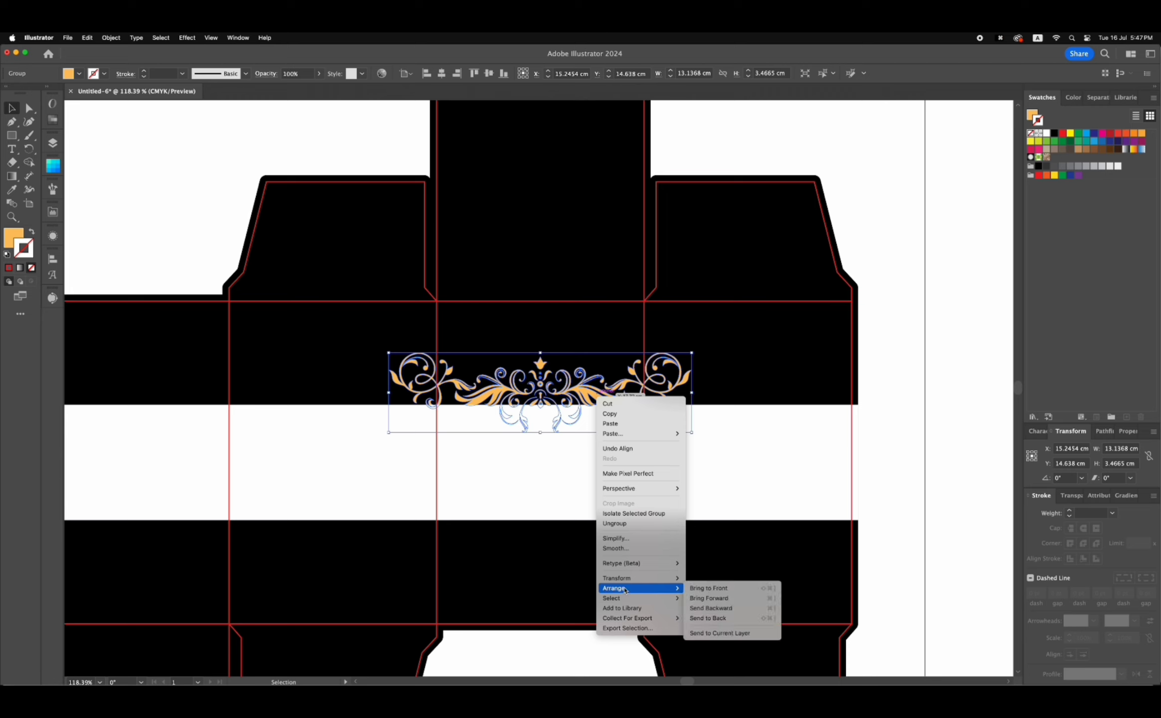
click(711, 589)
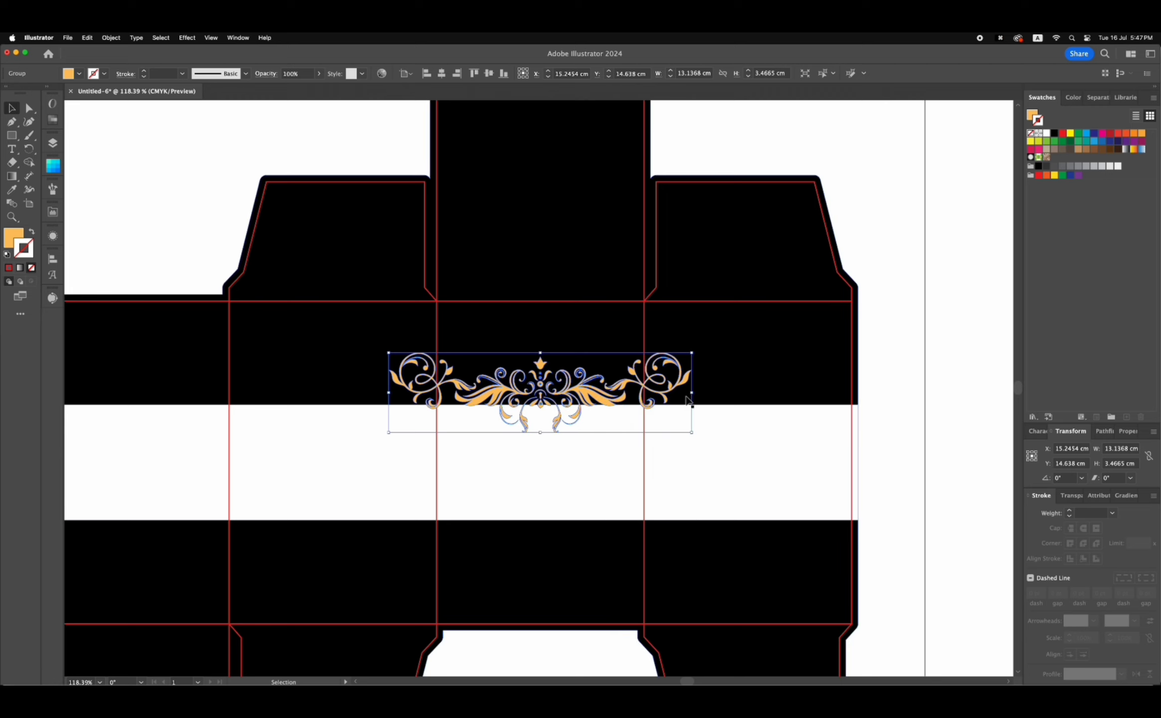
- Scale the ornament proportionally around its center to 9 cm wide, matching the panel's width
drag(693, 393, 639, 390)
key(z)
drag(510, 323, 725, 468)
key(v)
drag(633, 376, 642, 375)
- Move the ornament straight down about 0.4 cm so it overlaps the white band's upper edge more
key(super+0)
key(z)
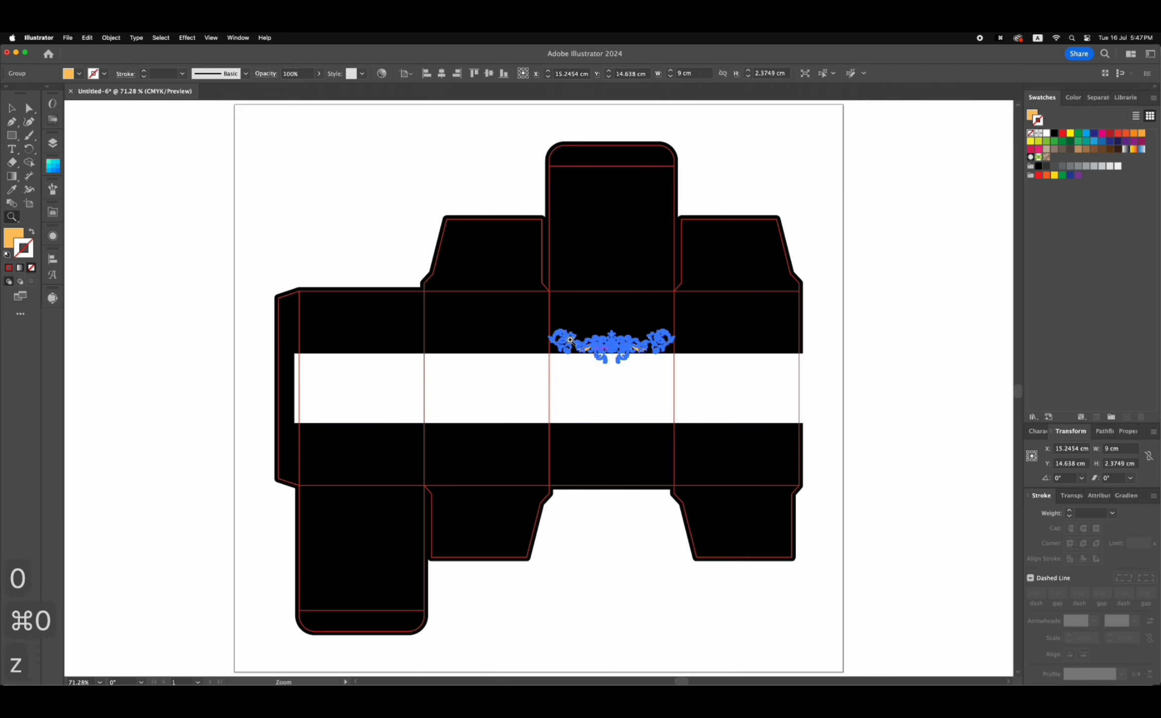
drag(421, 240, 751, 501)
key(v)
drag(590, 329, 587, 333)
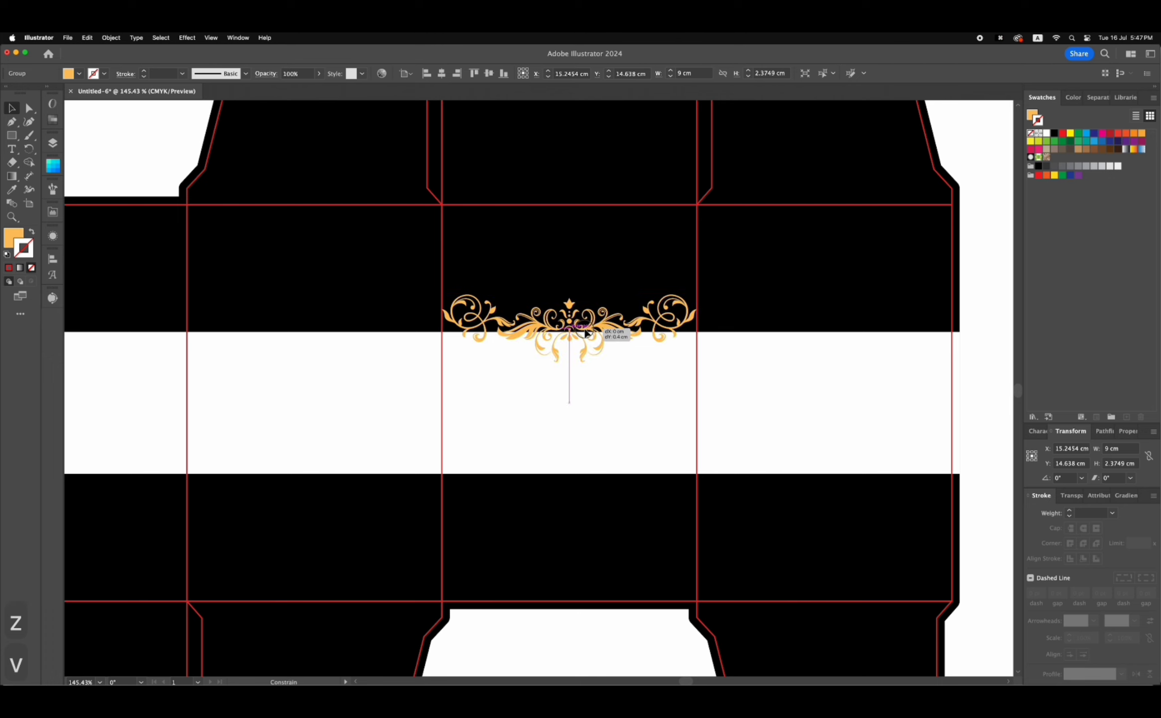
- Duplicate the gold ornament in place and hide the duplicate
click(88, 37)
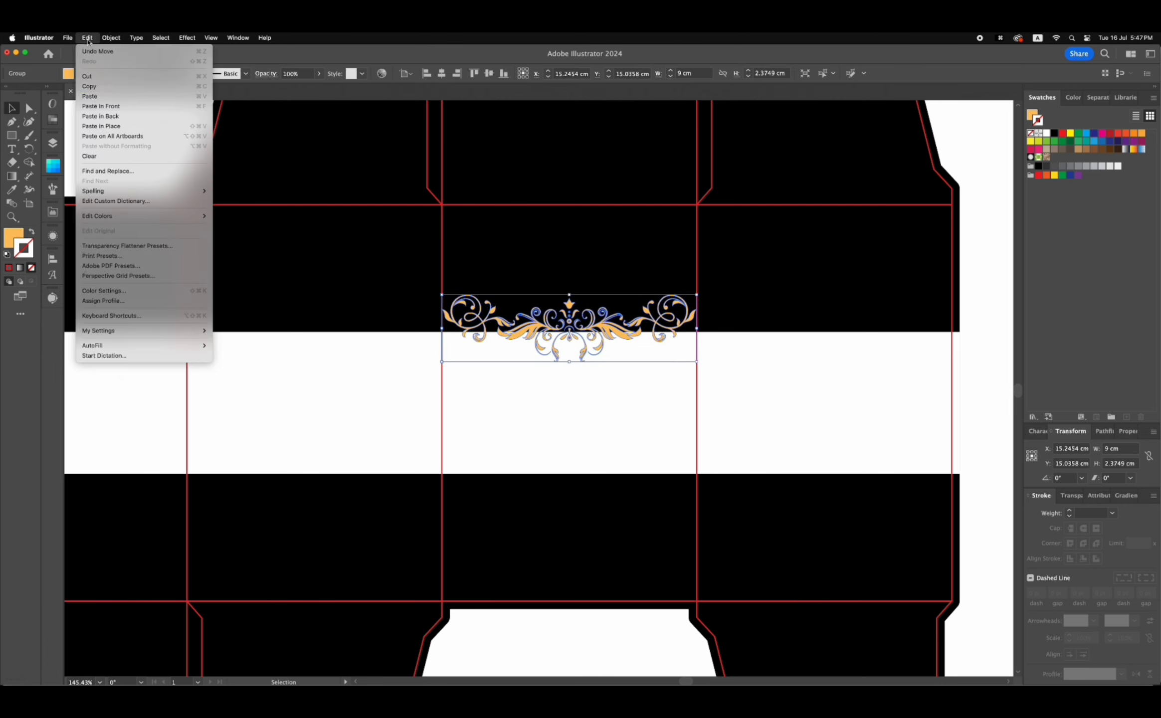
click(95, 88)
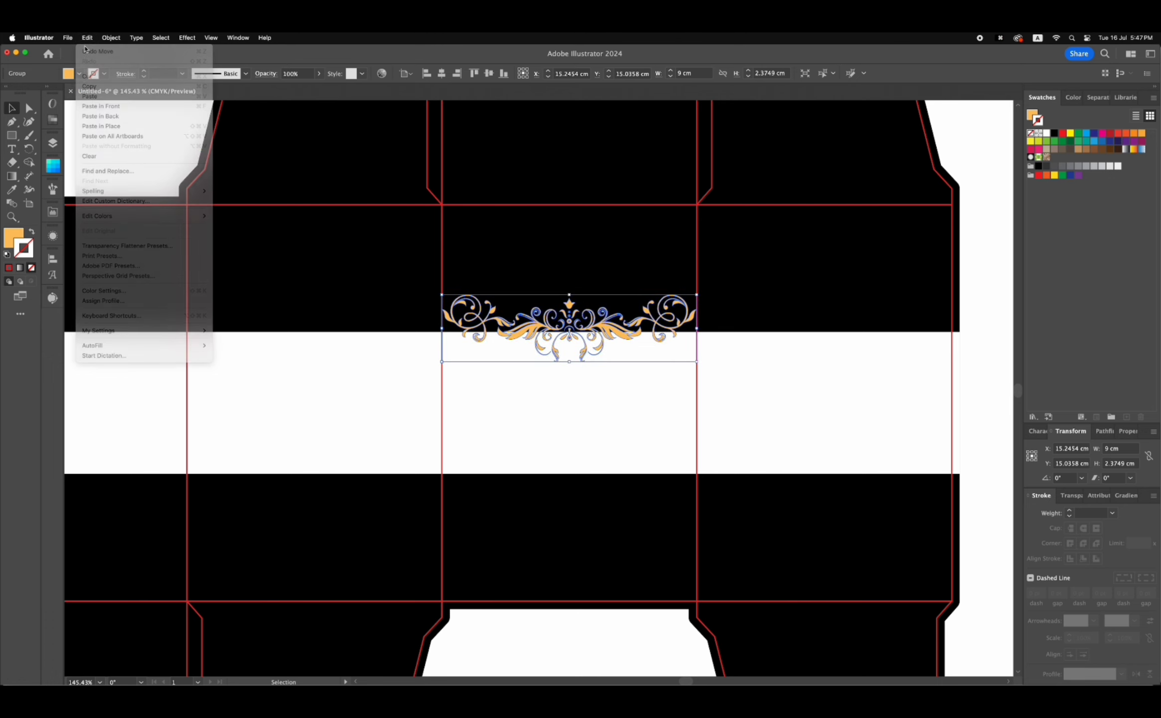
click(87, 38)
click(101, 126)
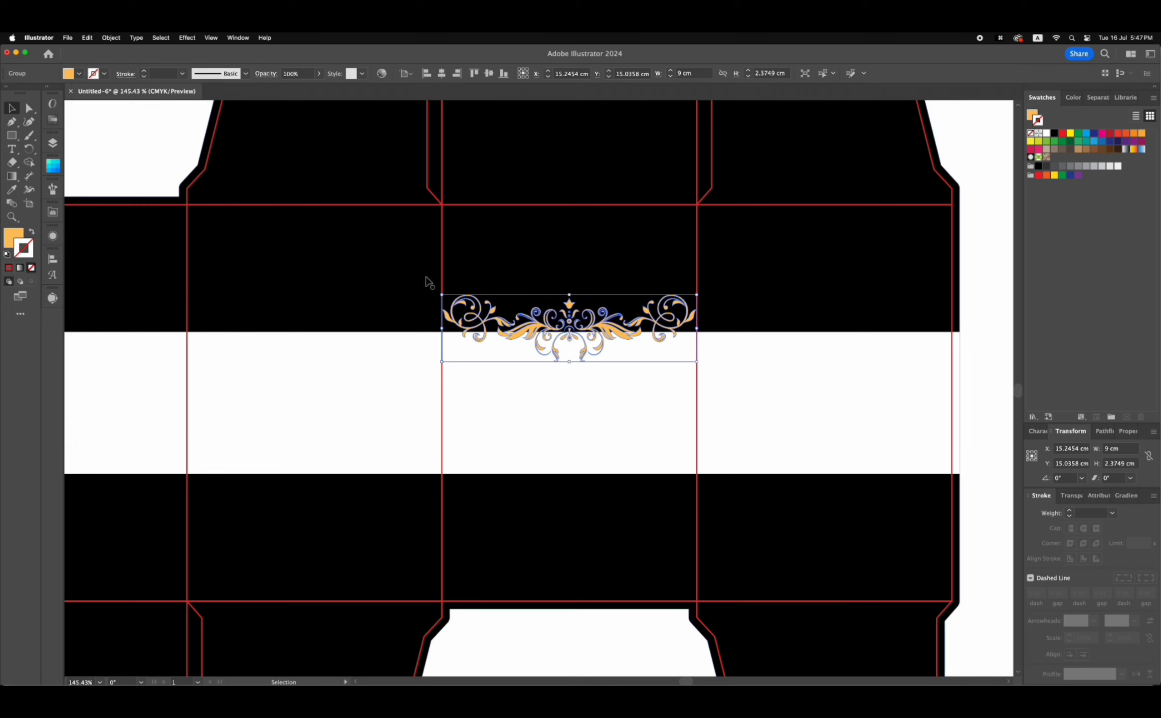
click(111, 37)
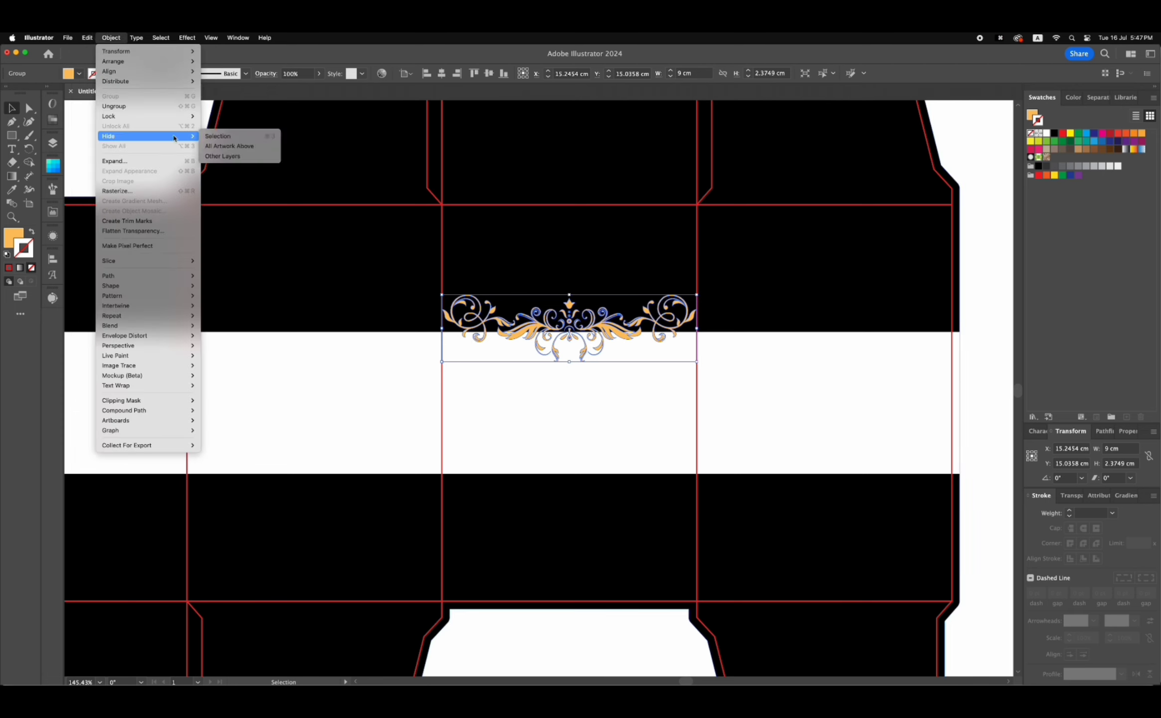
click(207, 136)
- Give the visible ornament a white fill and a white 5 pt stroke
click(568, 322)
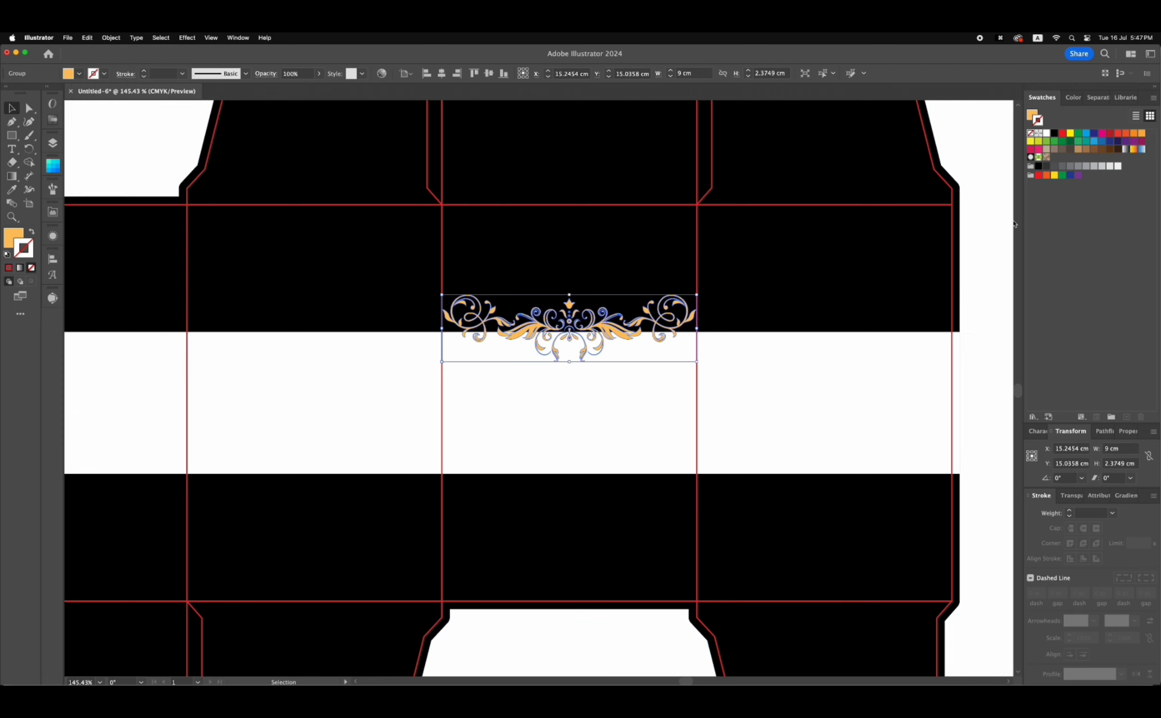
click(1046, 134)
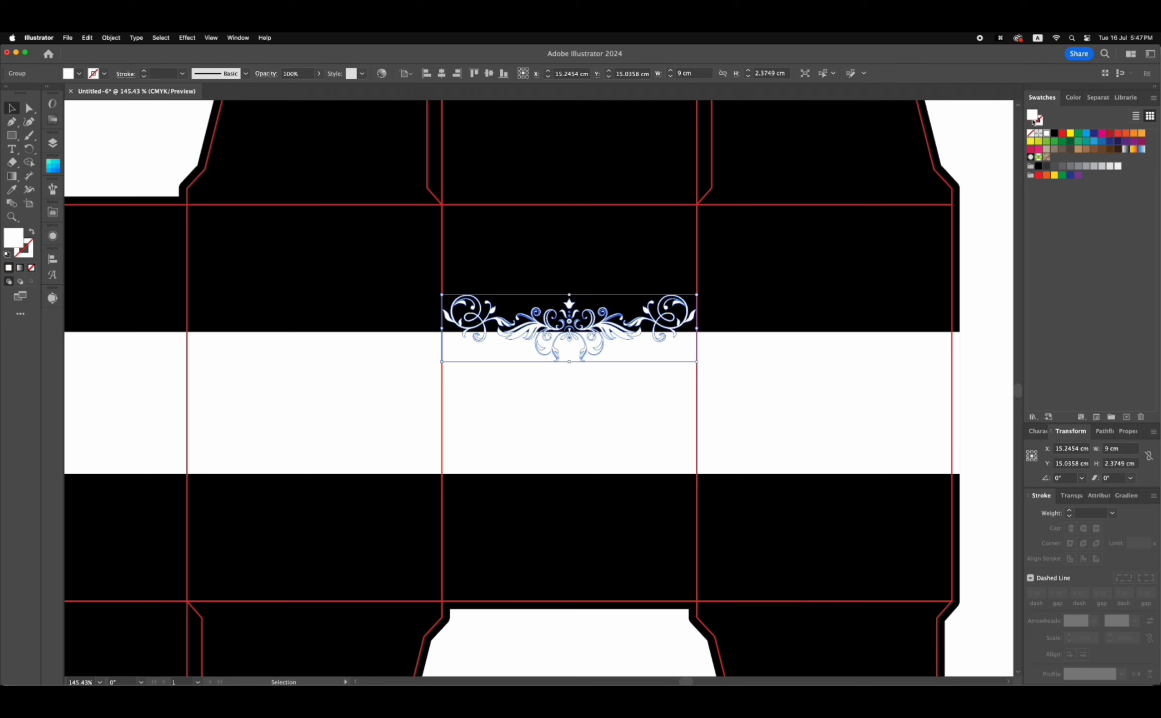
shift+click(1046, 134)
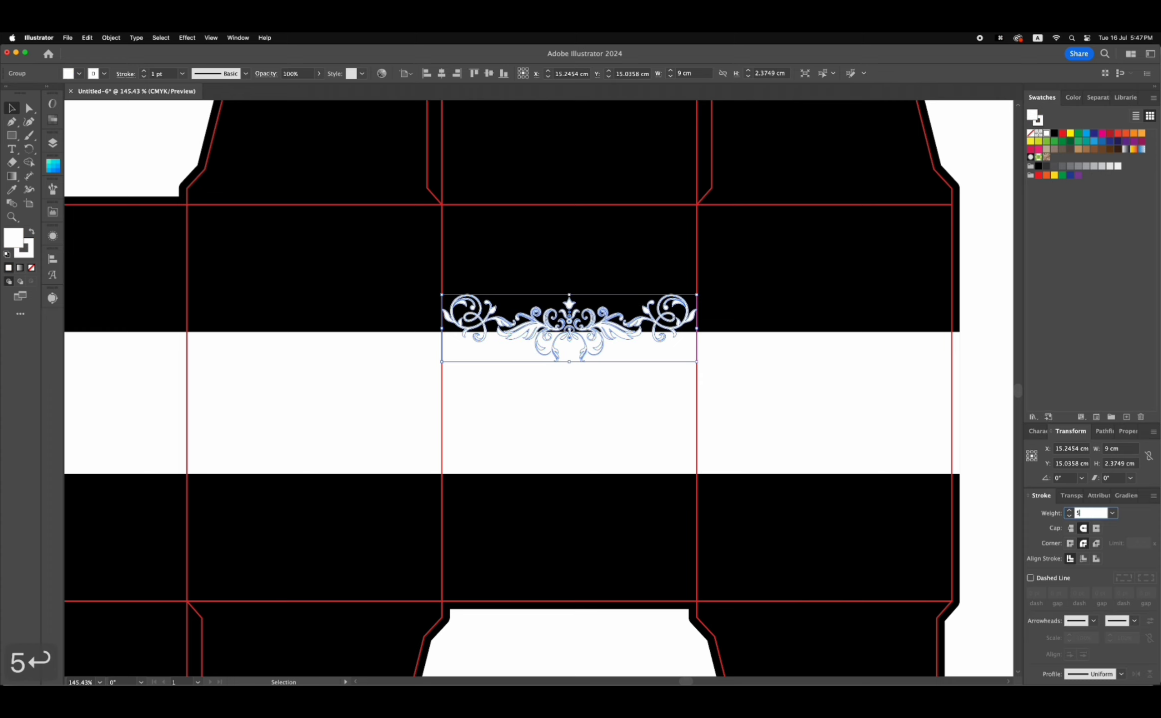
key(Return)
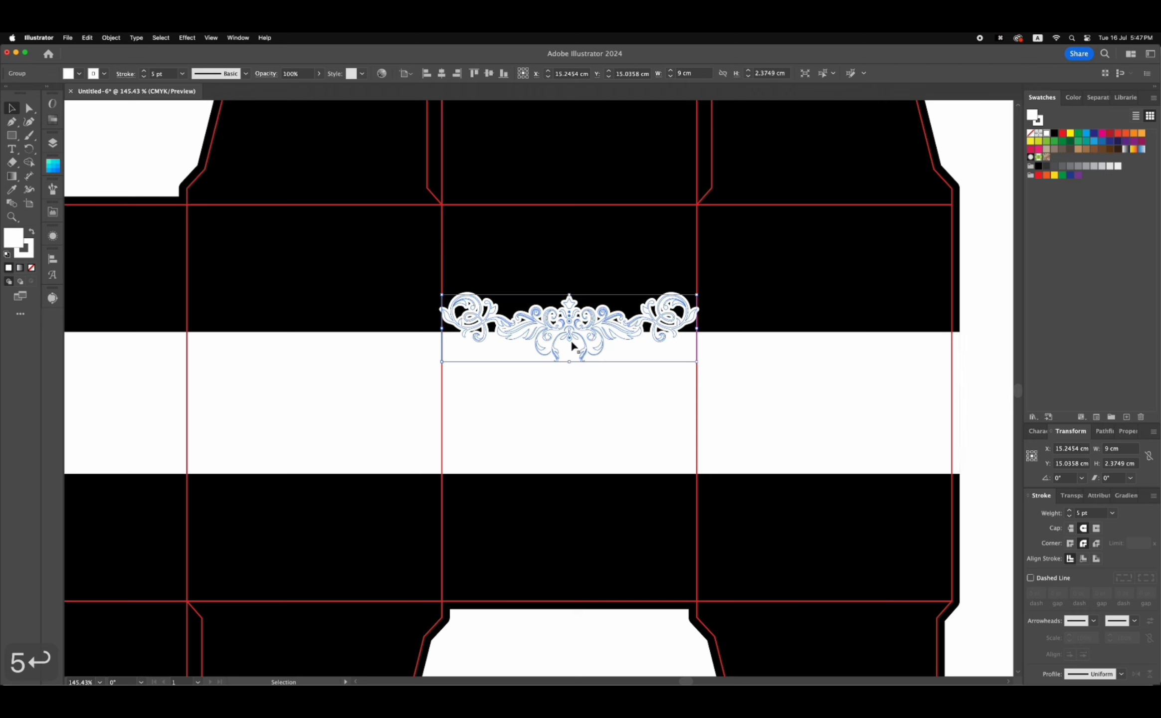
- Expand the white ornament's fill and stroke into shapes
click(111, 37)
click(130, 166)
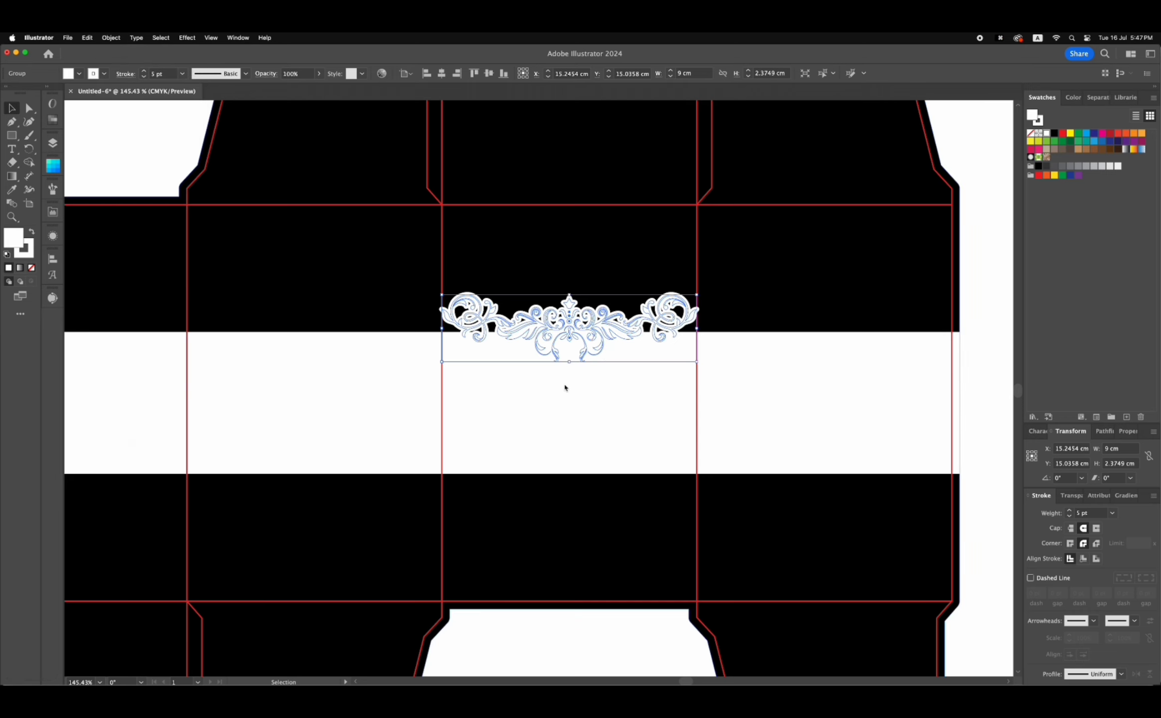
click(613, 434)
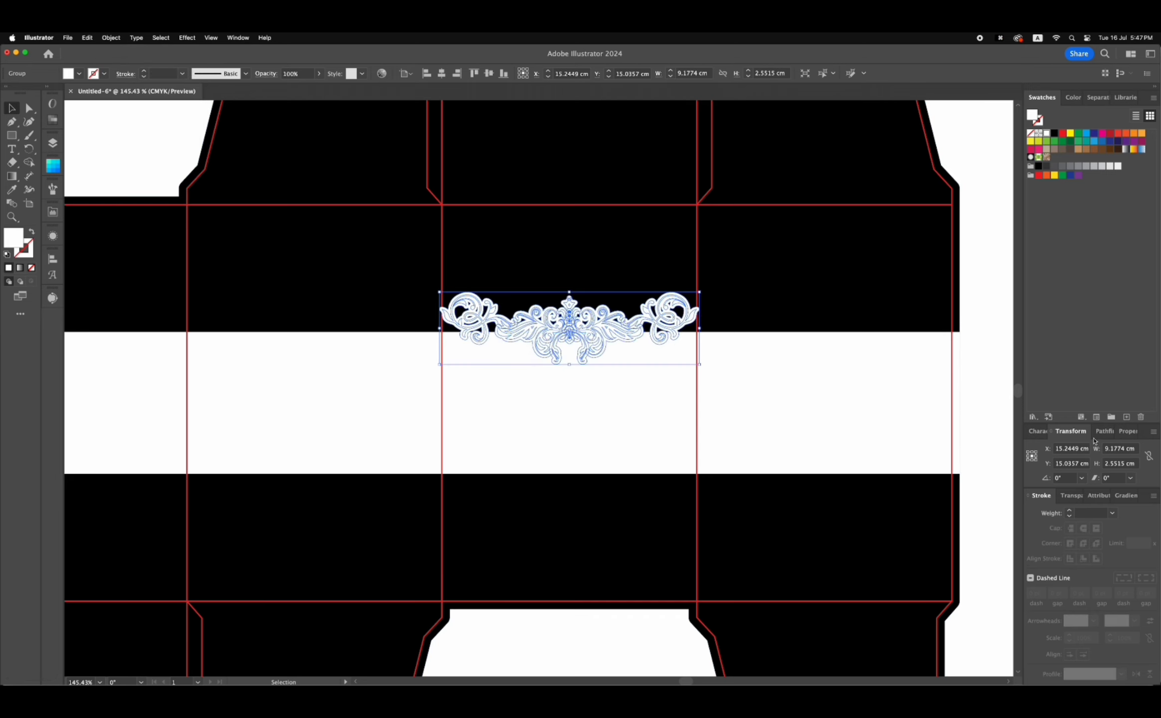
- Unite the expanded white shapes and release the compound path to form a solid silhouette without holes
click(1103, 431)
click(1034, 449)
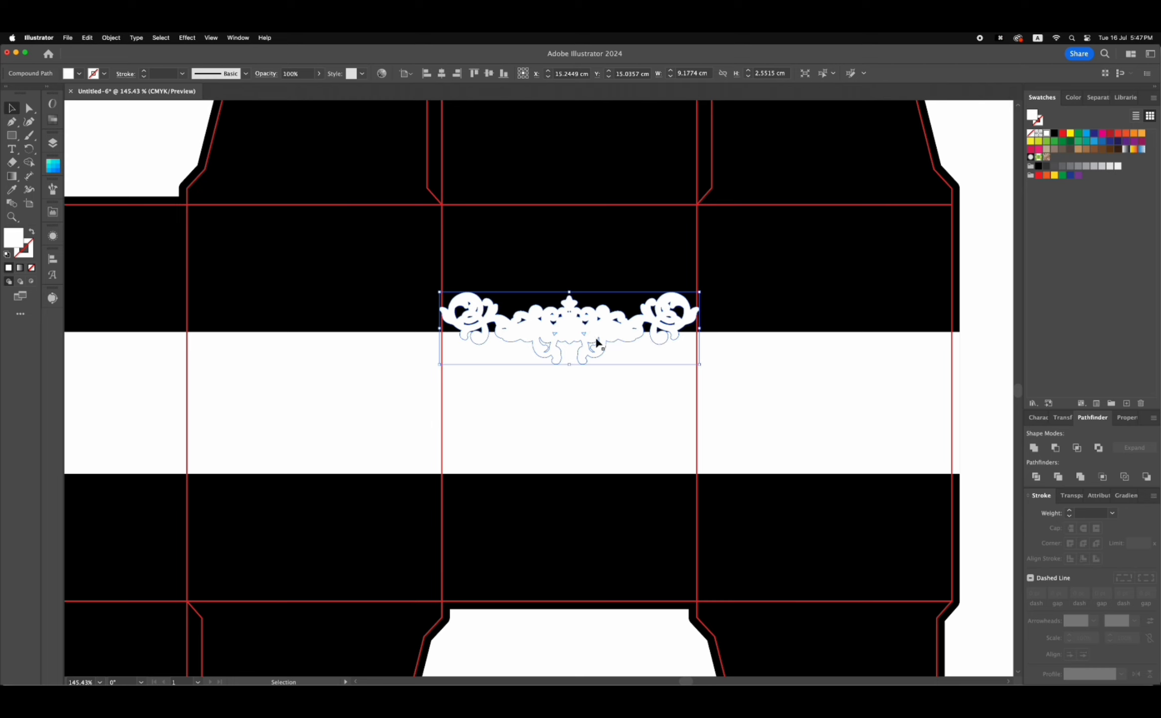
right_click(597, 340)
click(630, 458)
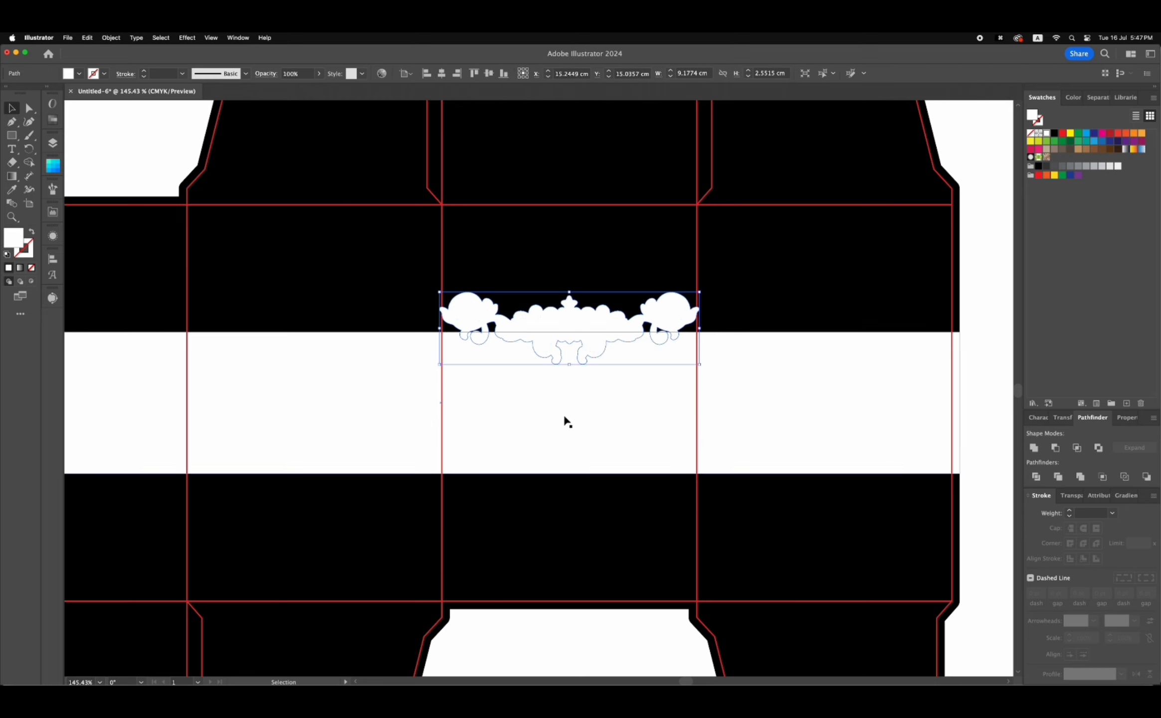
- Show the hidden gold ornament and group it with the white silhouette
click(111, 38)
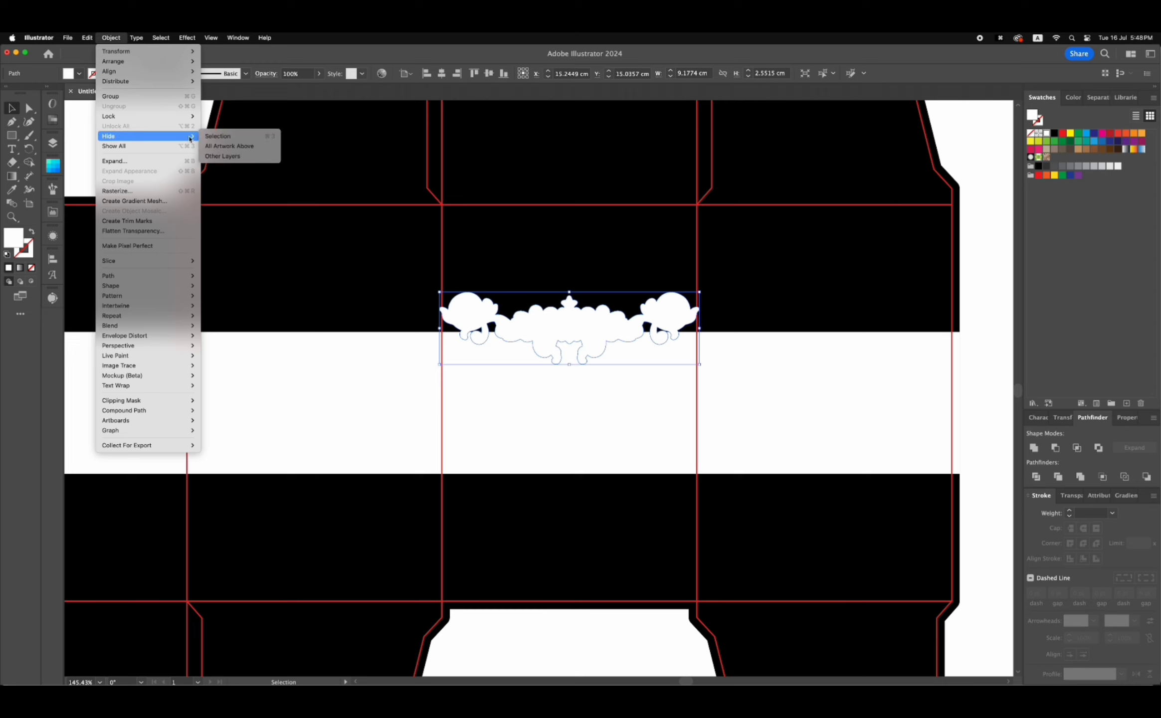
click(218, 136)
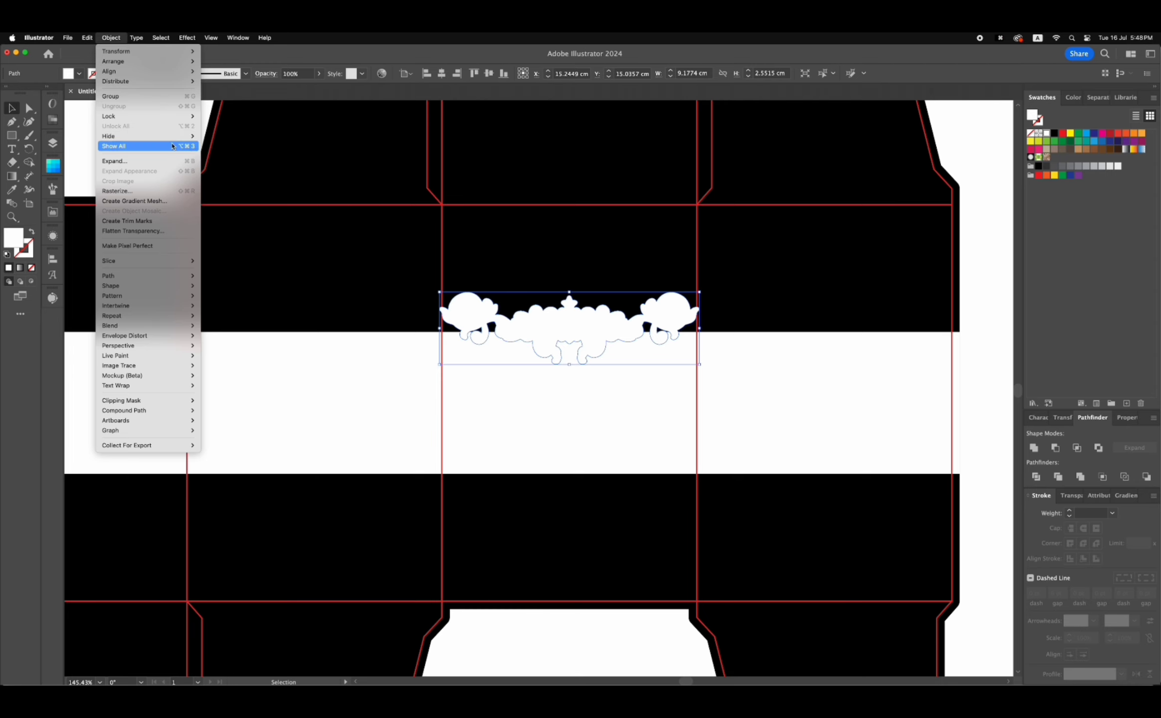
click(557, 356)
click(637, 625)
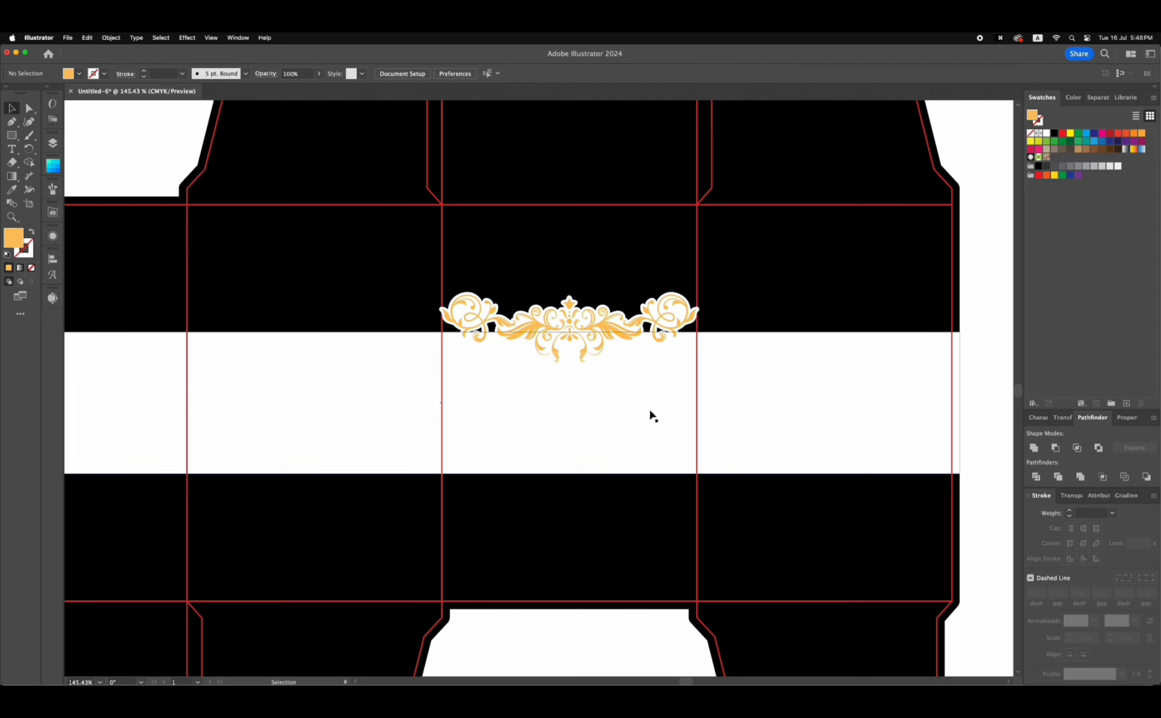
shift+click(678, 313)
key(cmd+g)
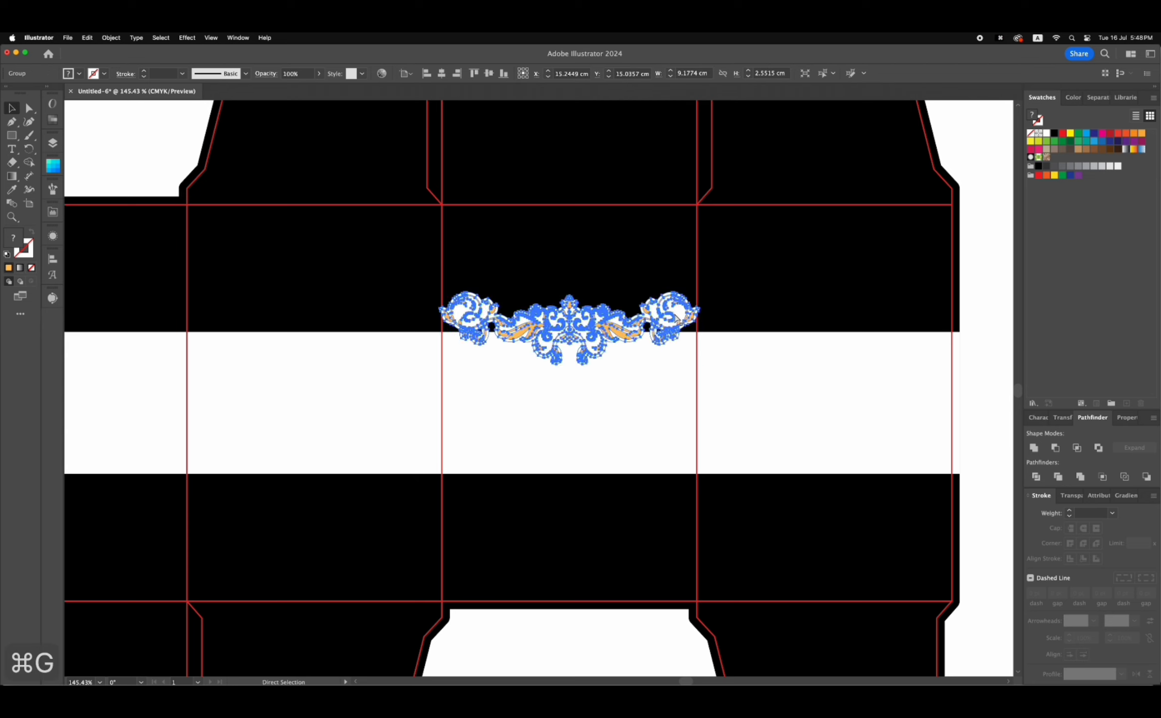
- Move the grouped ornament straight down about 0.5 cm over the white band's upper edge
drag(676, 312, 676, 321)
key(cmd+z)
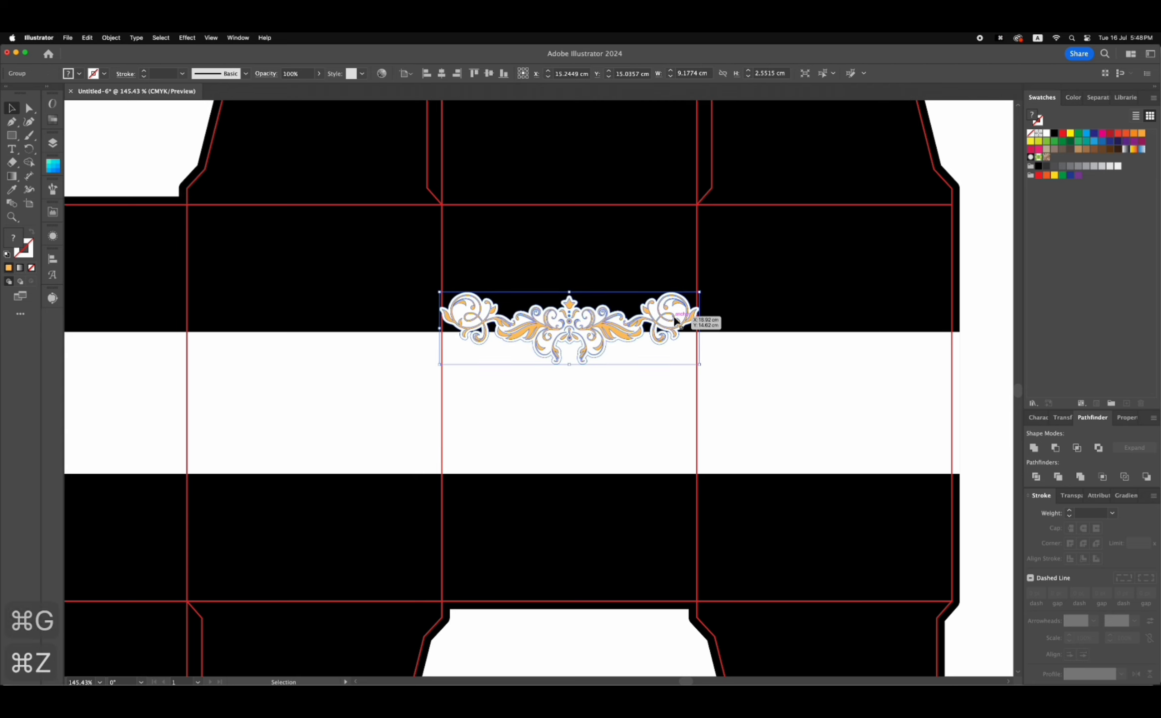
key(shift+Down)
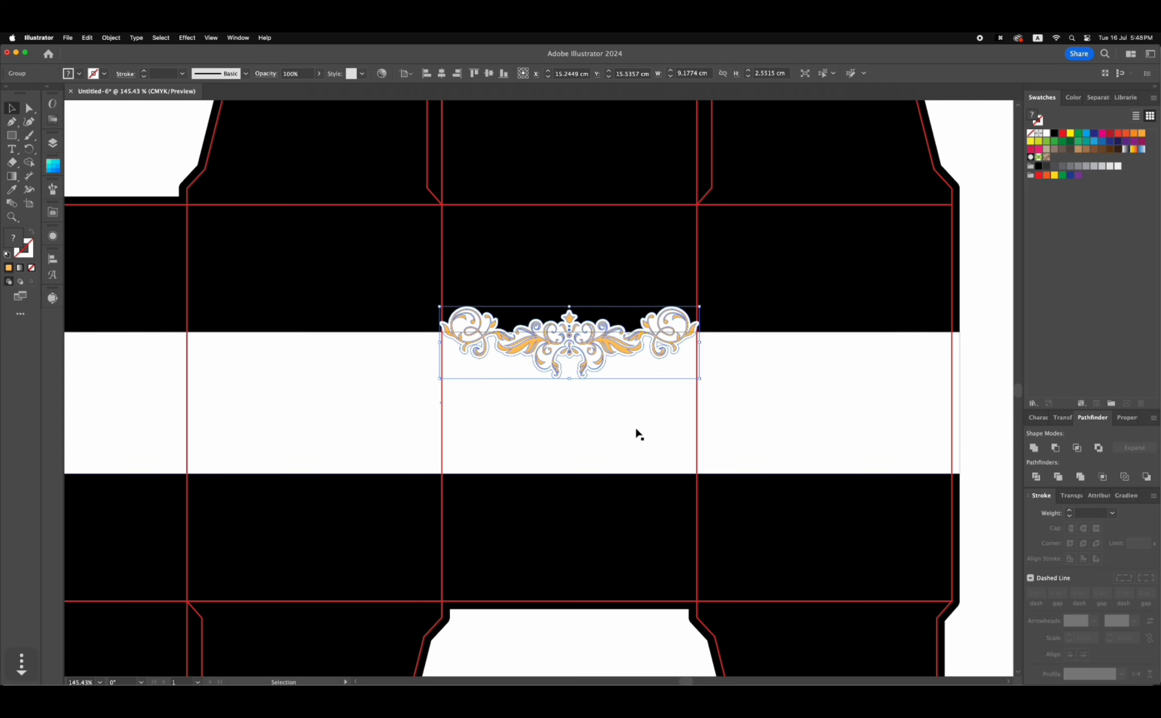
- Copy the grouped ornament straight down about 4.9 cm to the white band's lower edge
click(632, 405)
scroll(633, 404, down, 2)
drag(592, 288, 592, 417)
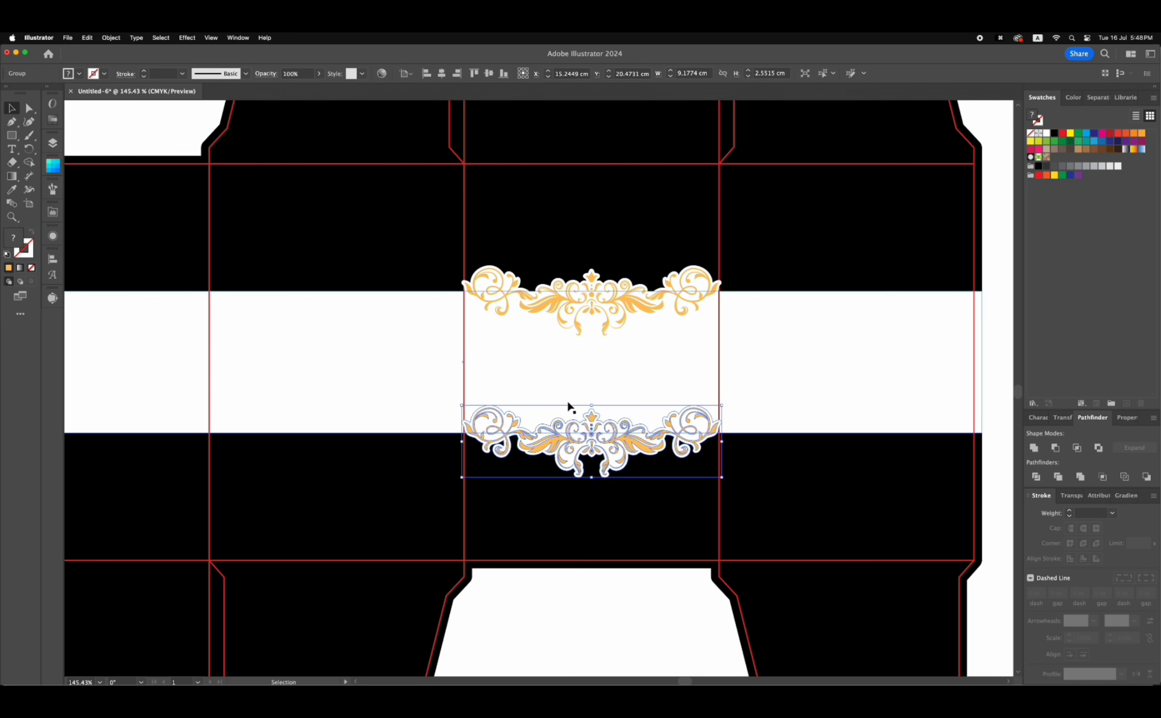
- Reflect the lower ornament across the horizontal axis and move it up about 0.7 cm to straddle the band's lower edge
right_click(568, 407)
mouse_move(595, 595)
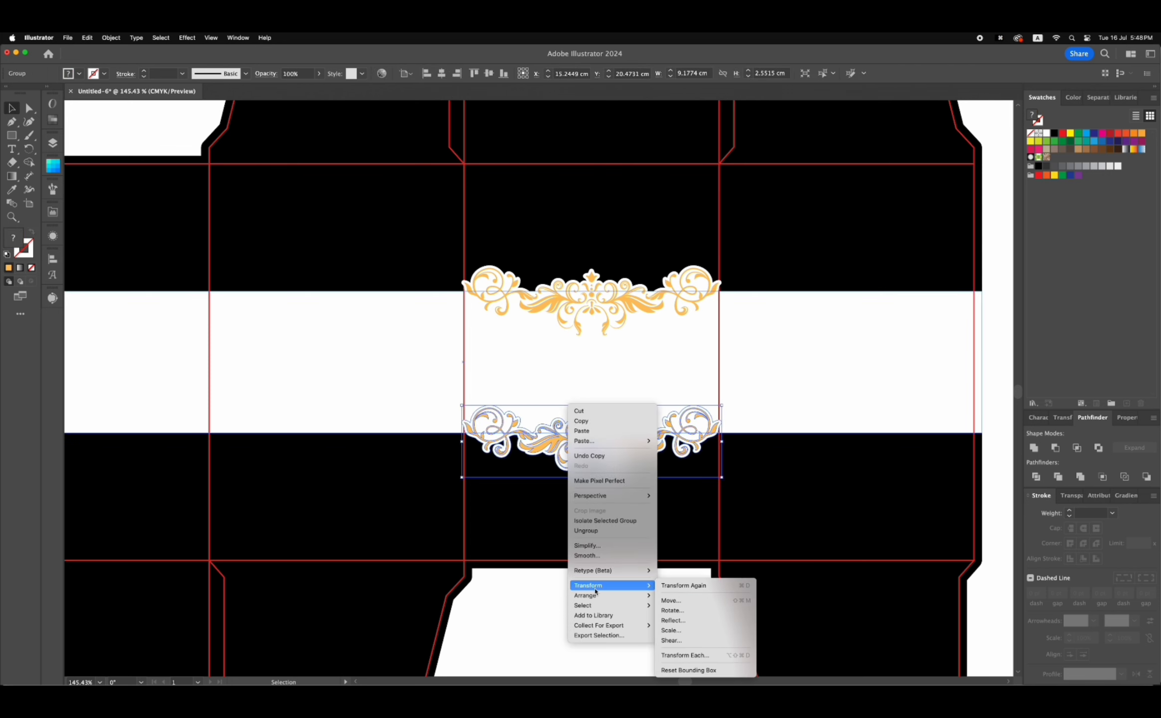
click(681, 621)
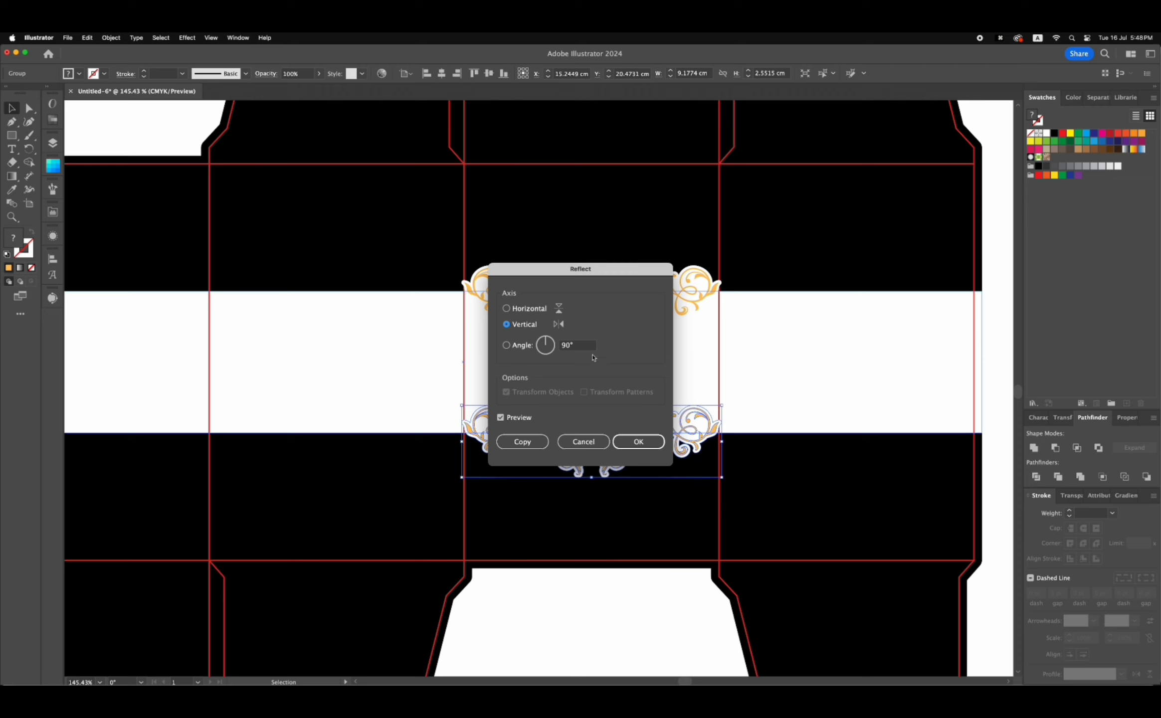
click(529, 308)
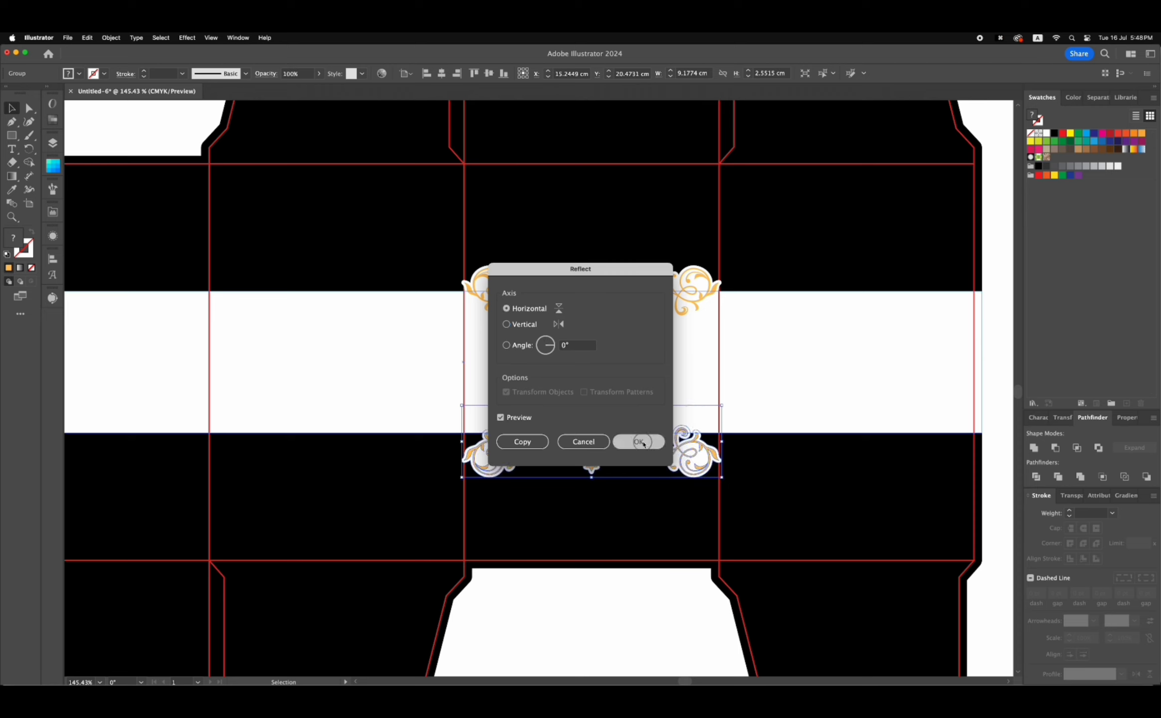
click(638, 441)
drag(639, 441, 634, 425)
click(637, 609)
- Copy the upper and lower ornaments to the left and center the copies horizontally on the adjacent panel
scroll(614, 544, up, 2)
scroll(614, 543, left, 6)
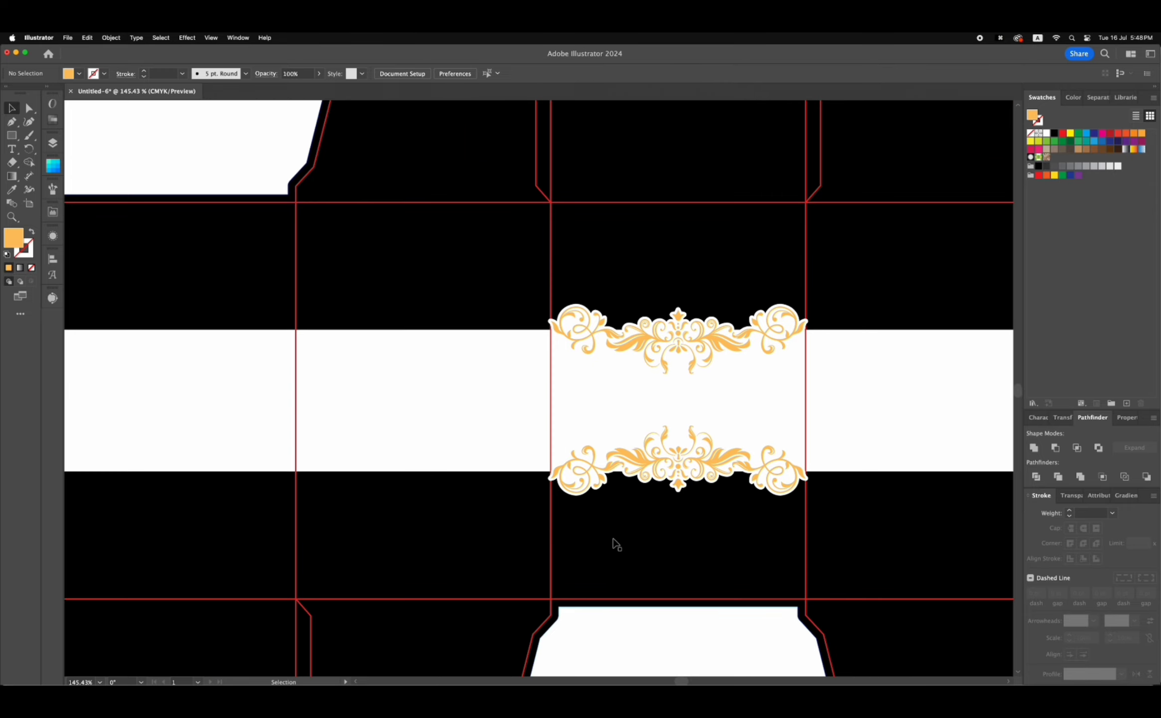
click(676, 338)
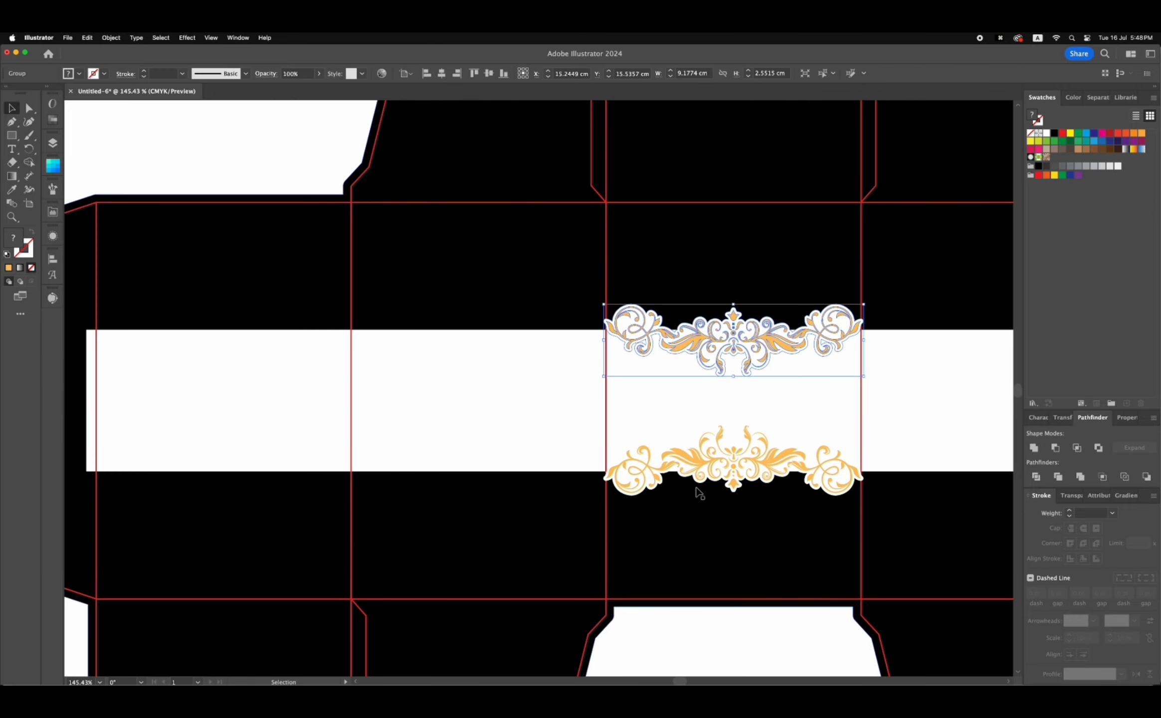
shift+click(712, 467)
drag(708, 468, 677, 465)
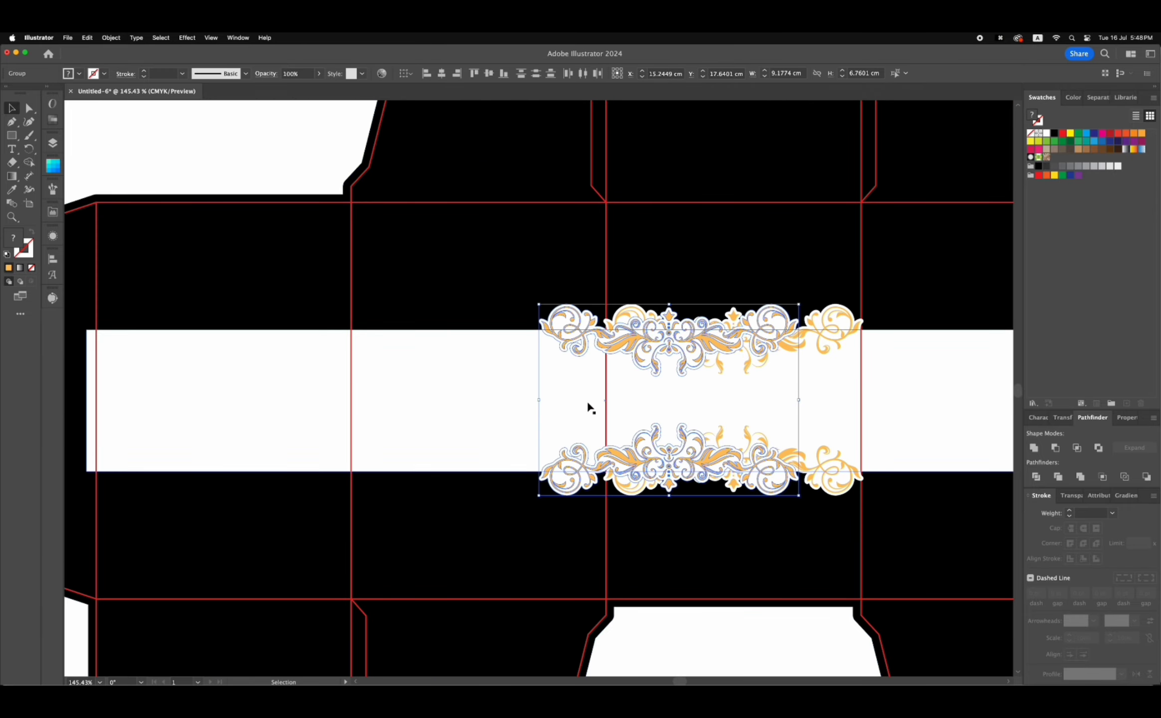
shift+click(383, 202)
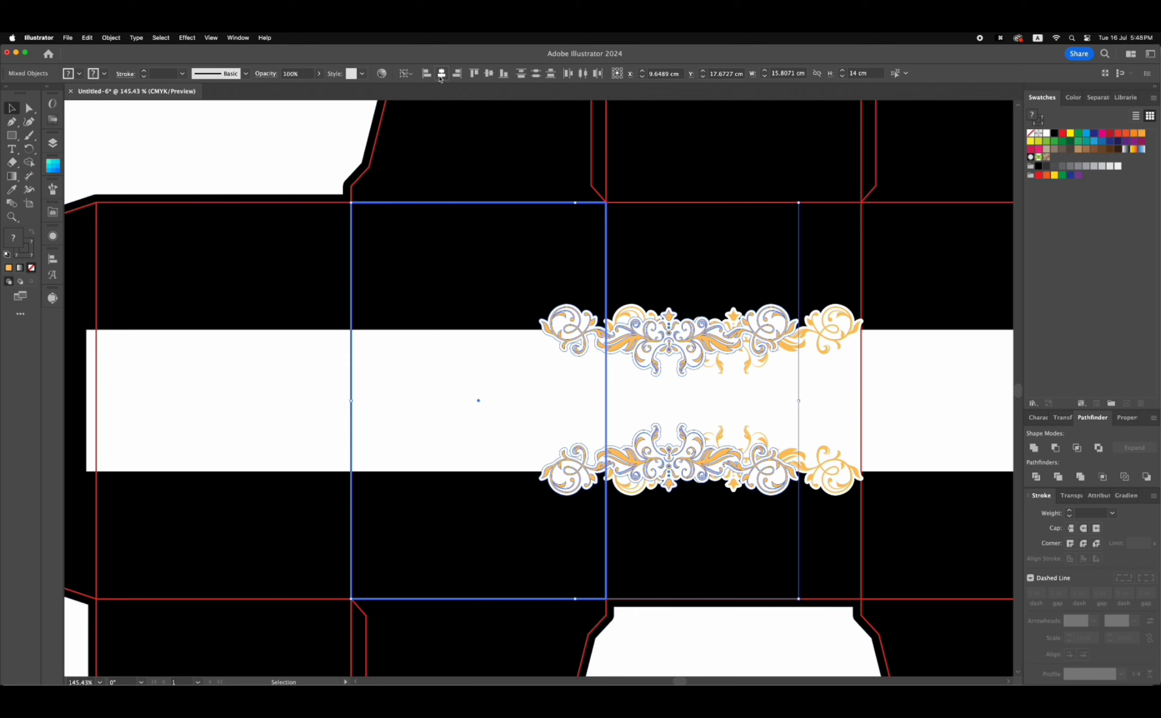
click(442, 74)
click(241, 159)
- Copy the second panel's ornament pair to the left and center the copies horizontally on the panel beside the glue flap
scroll(241, 160, left, 6)
click(628, 359)
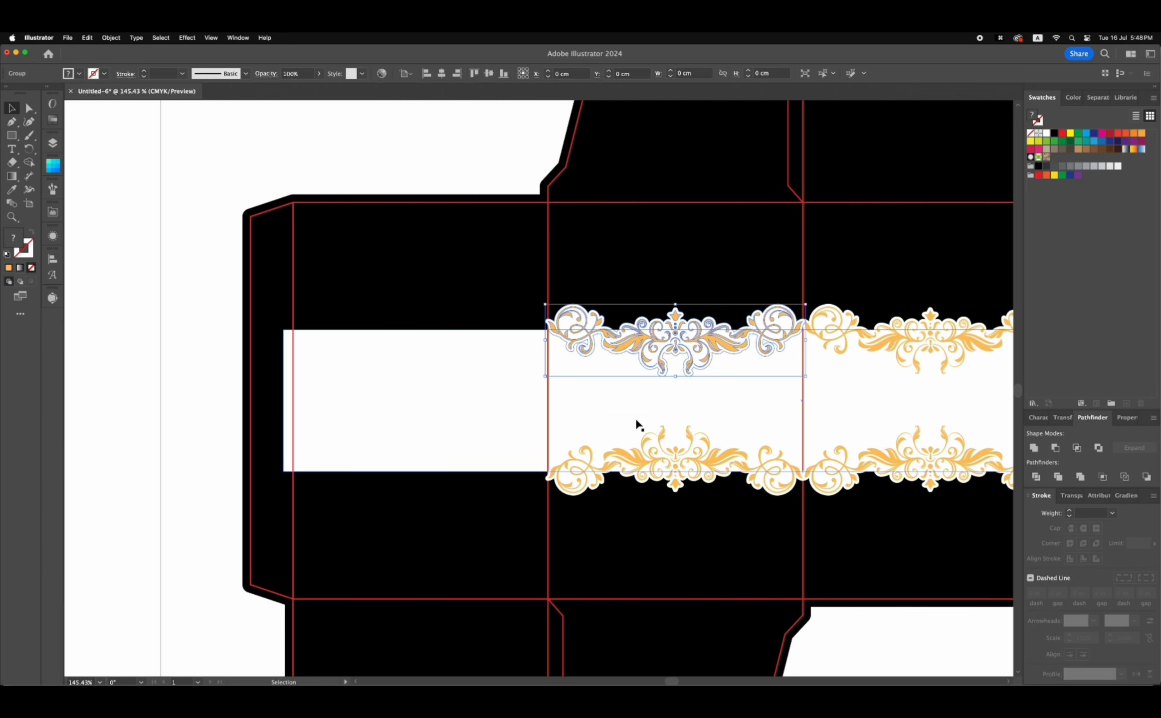
shift+click(649, 461)
drag(648, 461, 599, 462)
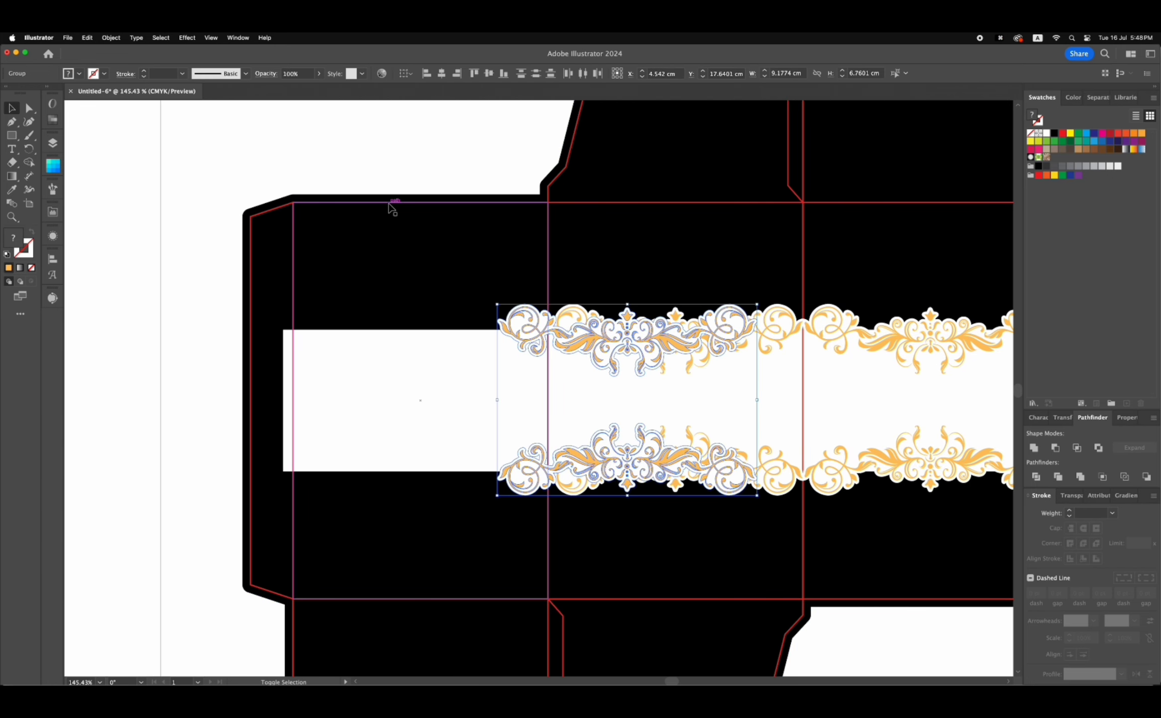
shift+click(391, 203)
click(442, 73)
click(448, 152)
scroll(449, 152, right, 10)
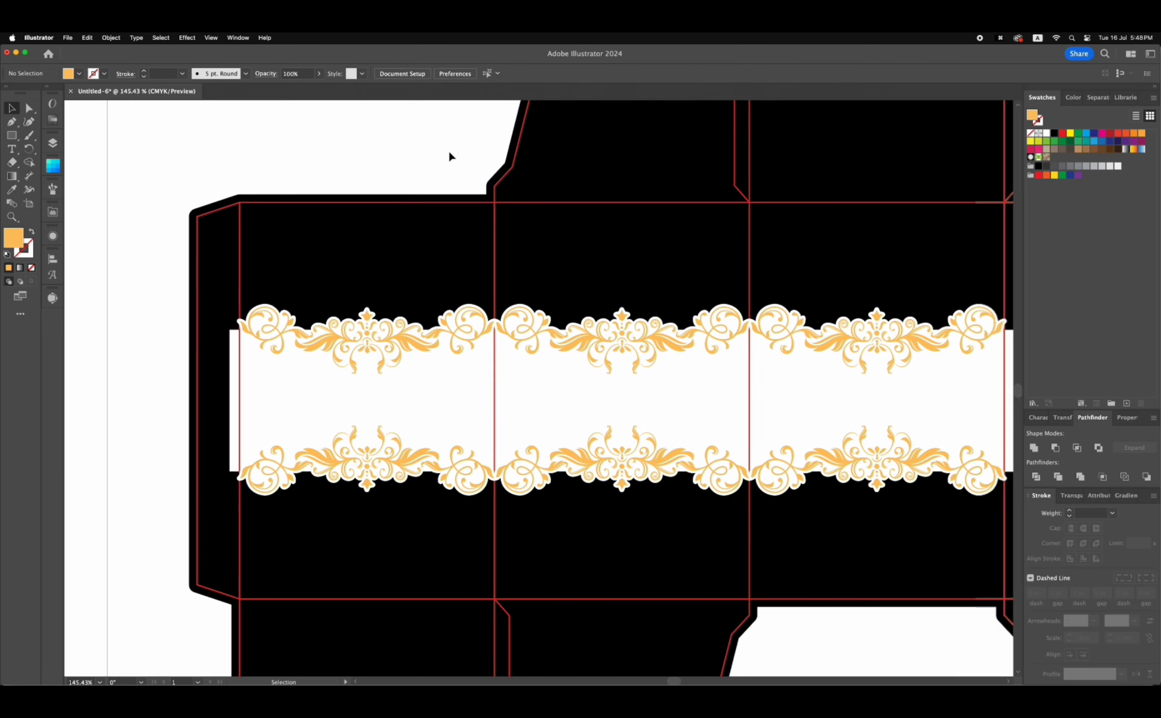
- Copy the third panel's upper and lower ornaments to the right and center the copies horizontally on the fourth panel
click(494, 338)
shift+click(504, 468)
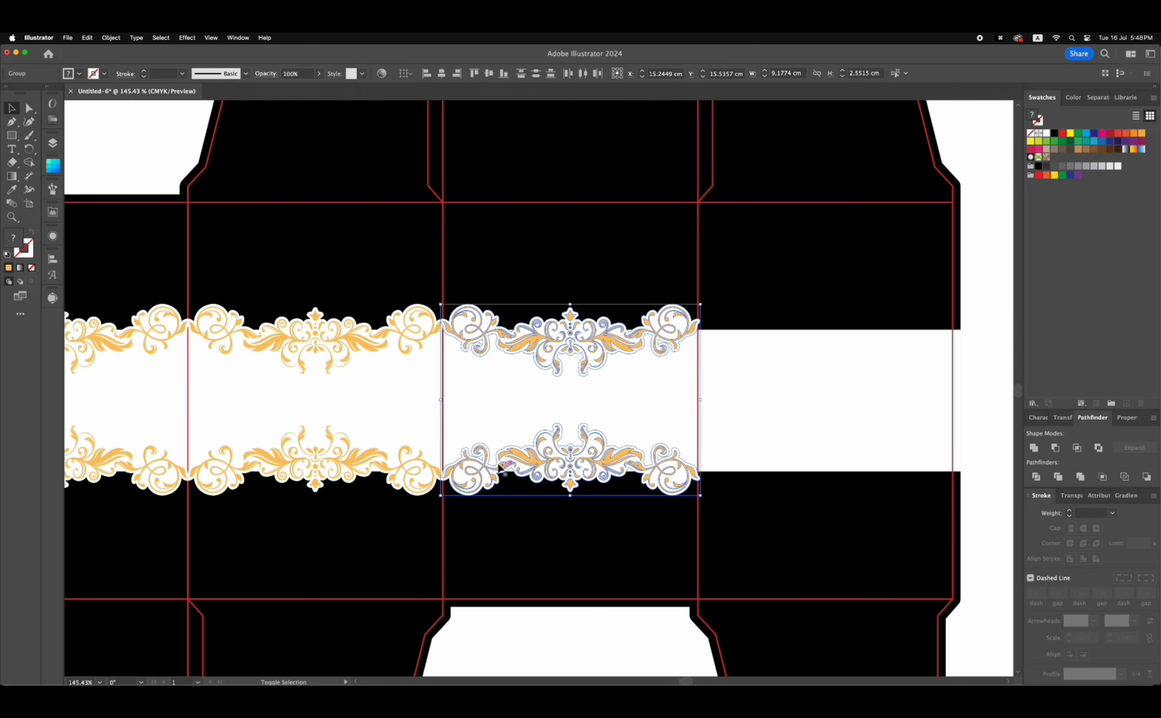
drag(504, 469, 601, 467)
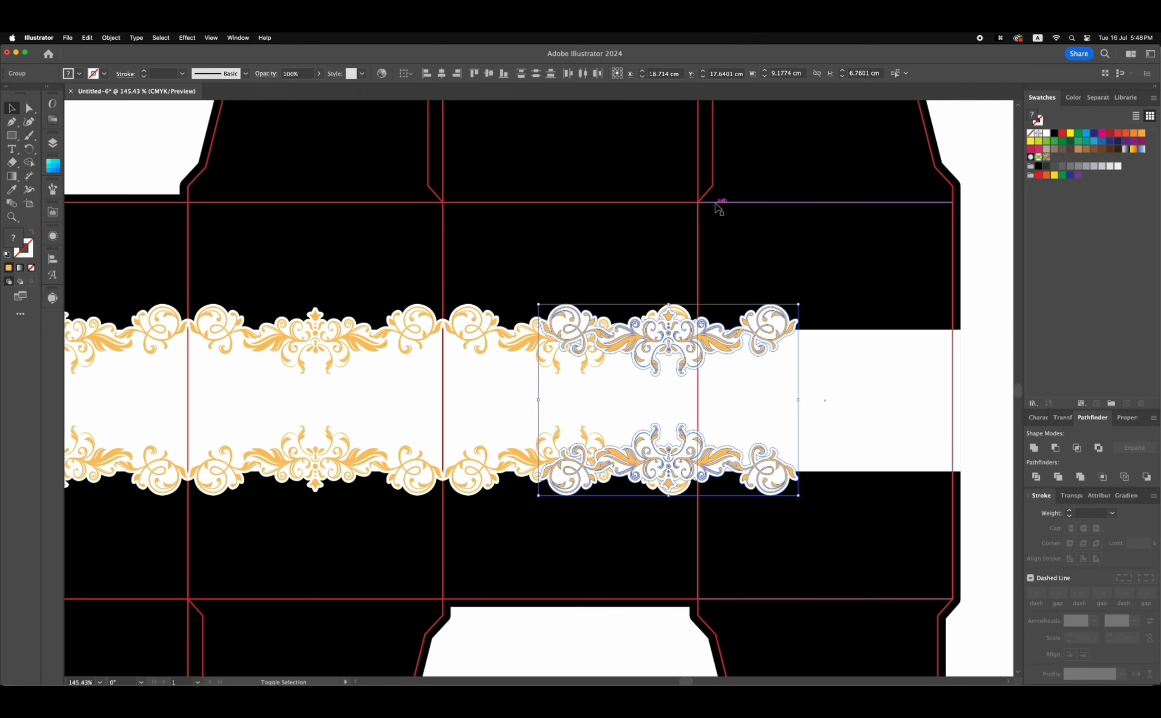
shift+click(718, 204)
click(441, 73)
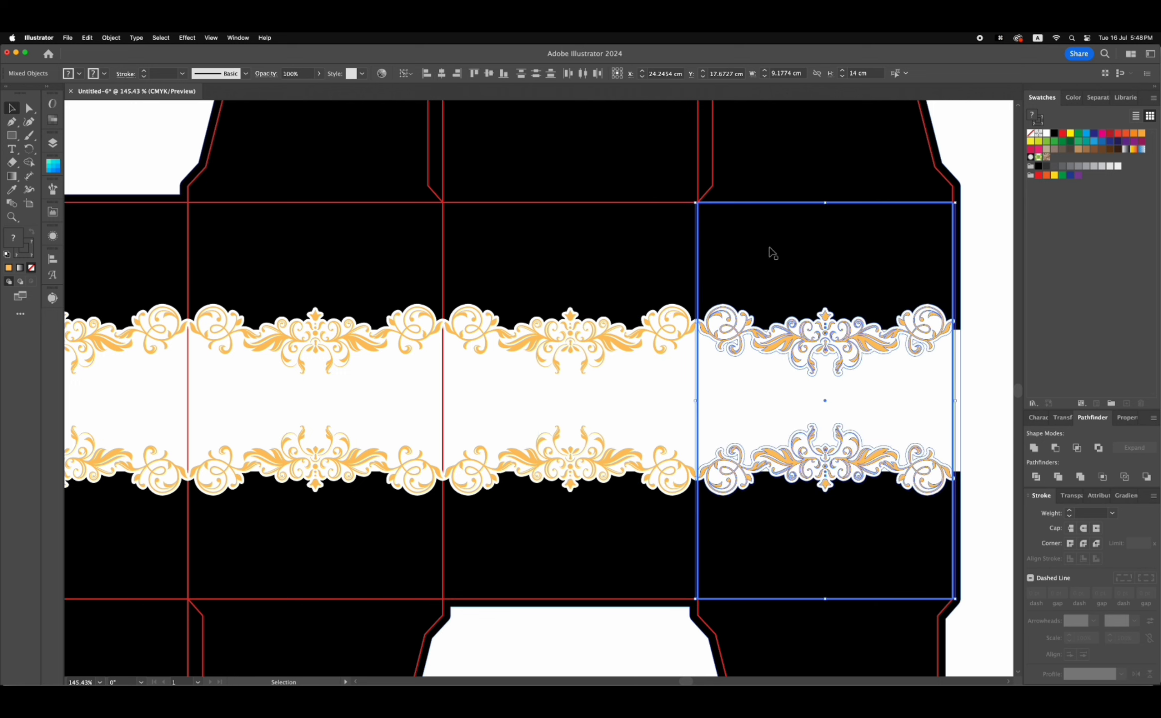
click(981, 232)
key(super+0)
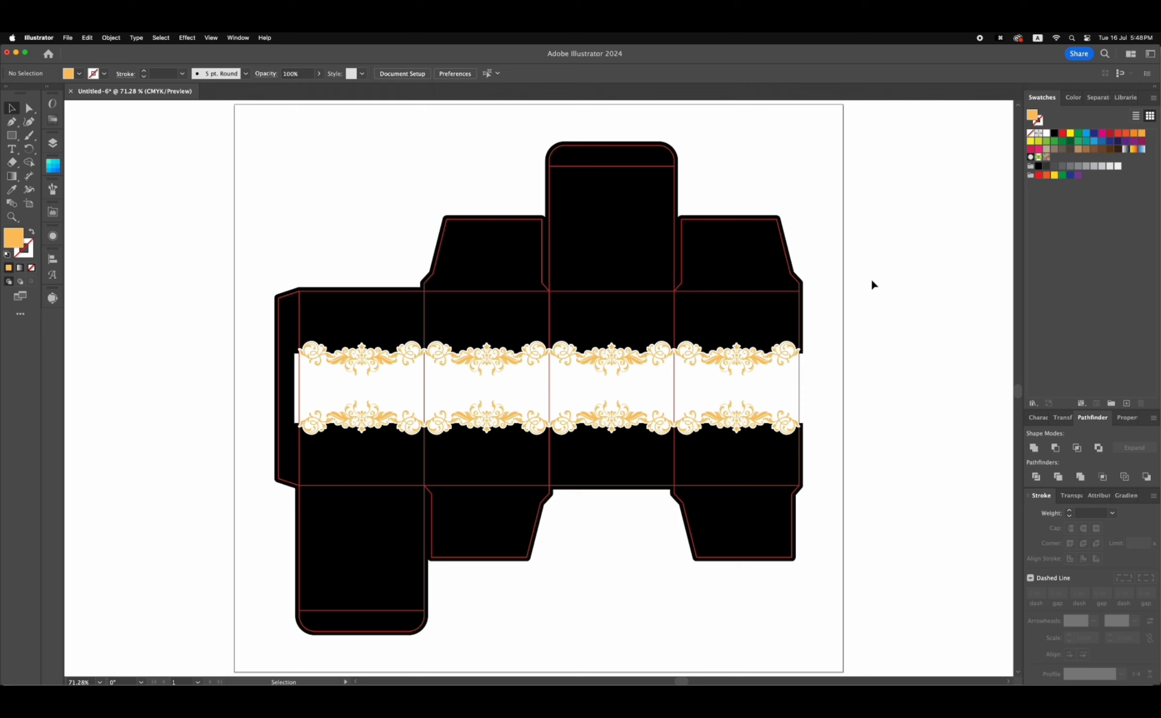
- Select all gold ornament fills on the four panels and change their color to C 0, M 37, Y 85, K 10
key(a)
mouse_move(751, 359)
mouse_down()
mouse_move(757, 368)
mouse_move(750, 360)
mouse_up()
click(897, 369)
click(488, 74)
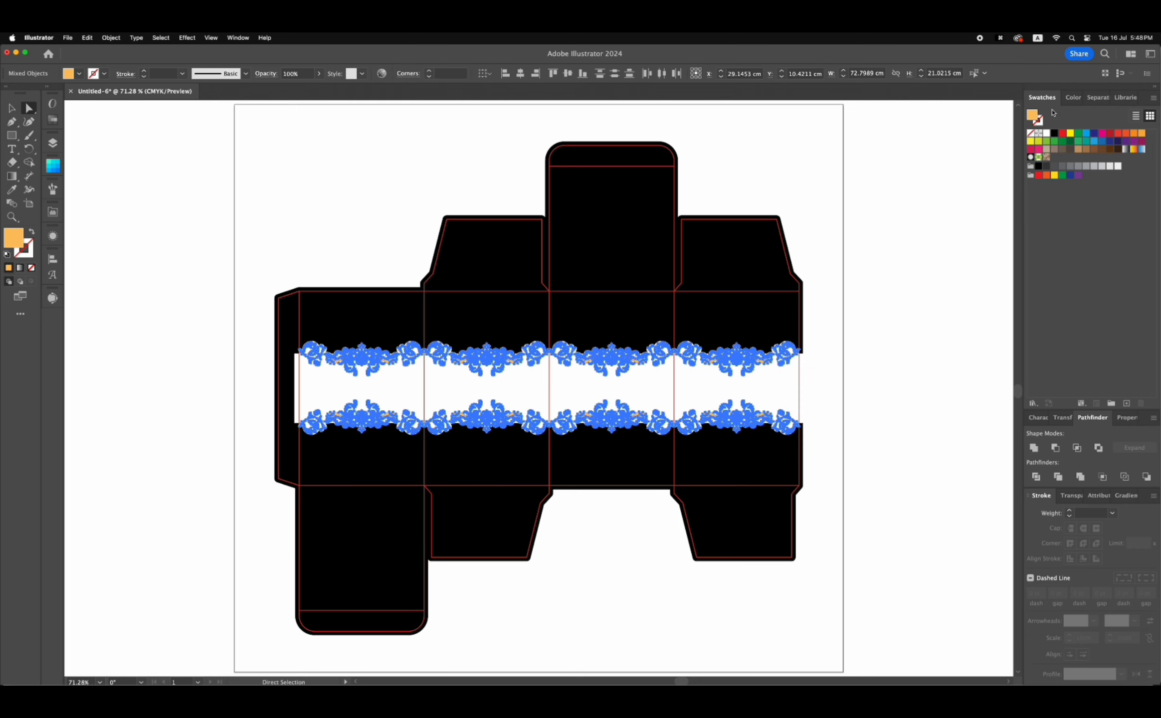
click(1068, 98)
drag(1080, 135, 1119, 149)
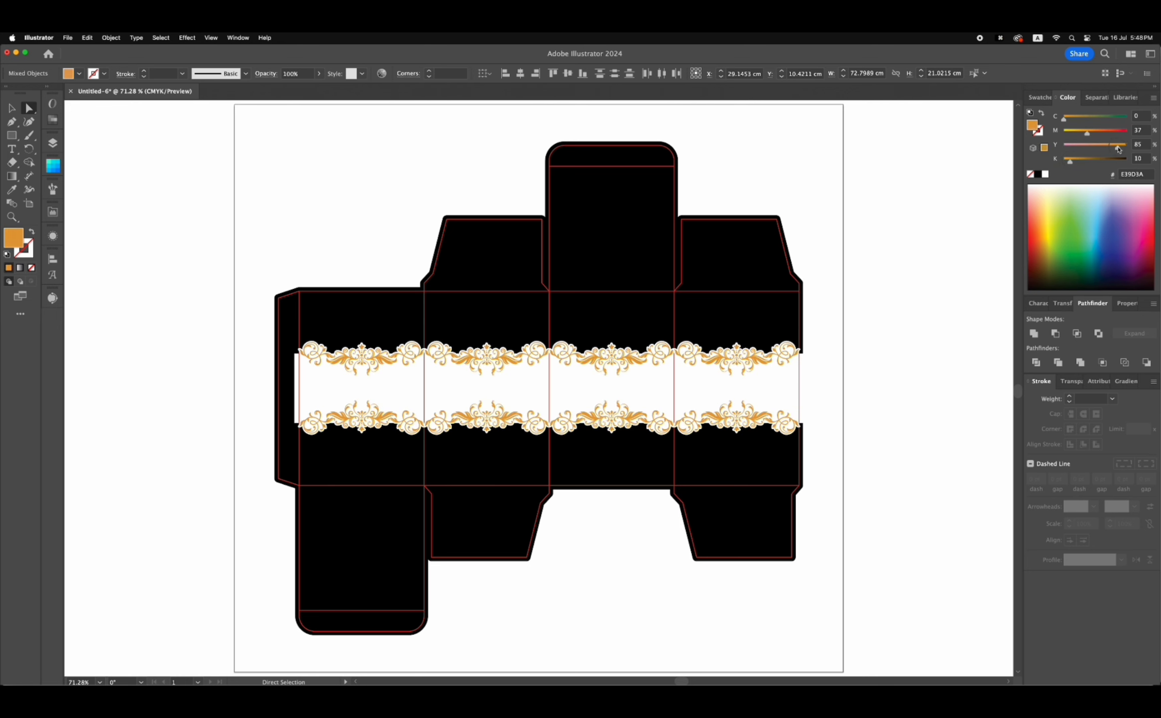
click(873, 317)
- Move the storage notice group with its icons and label boxes onto the box's bottom panel and fill it white
key(super+equal)
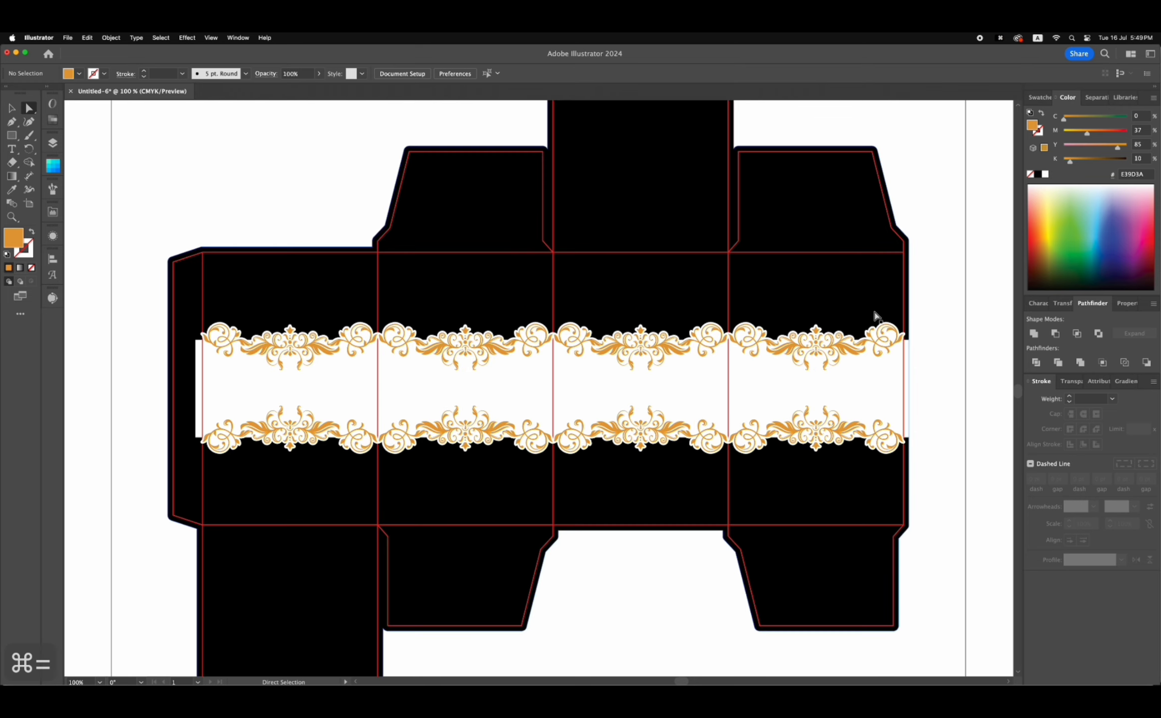
key(super+minus)
key(super+minus)
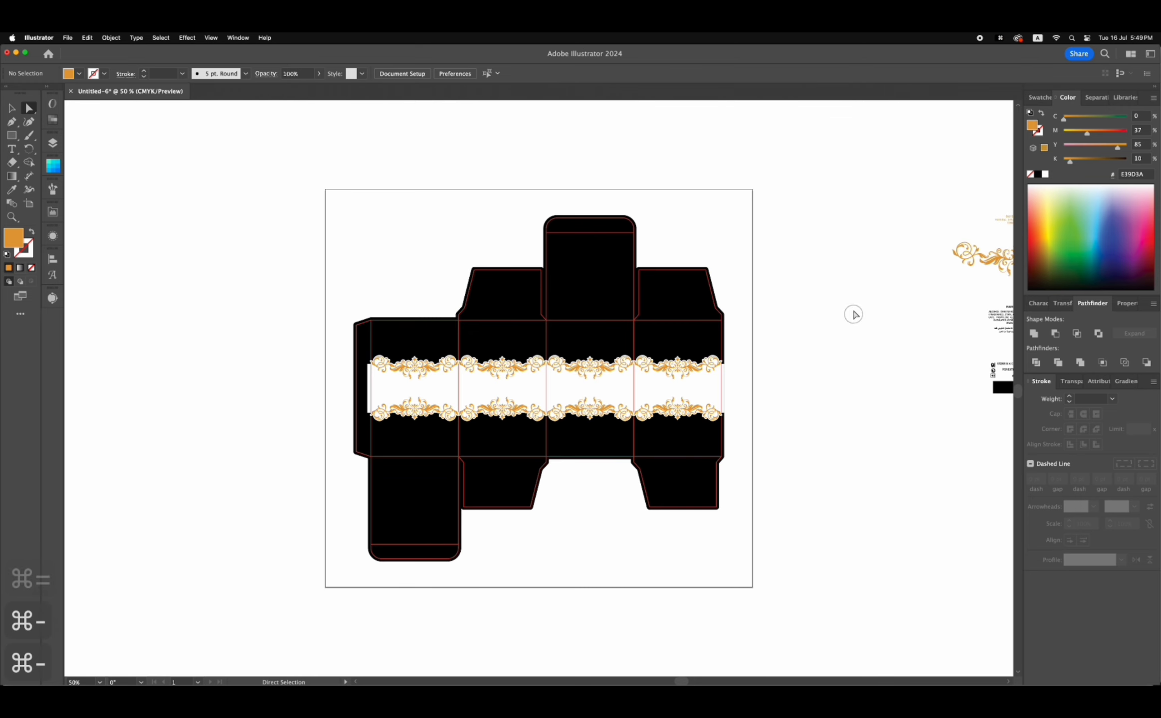
key(v)
drag(1010, 394, 416, 518)
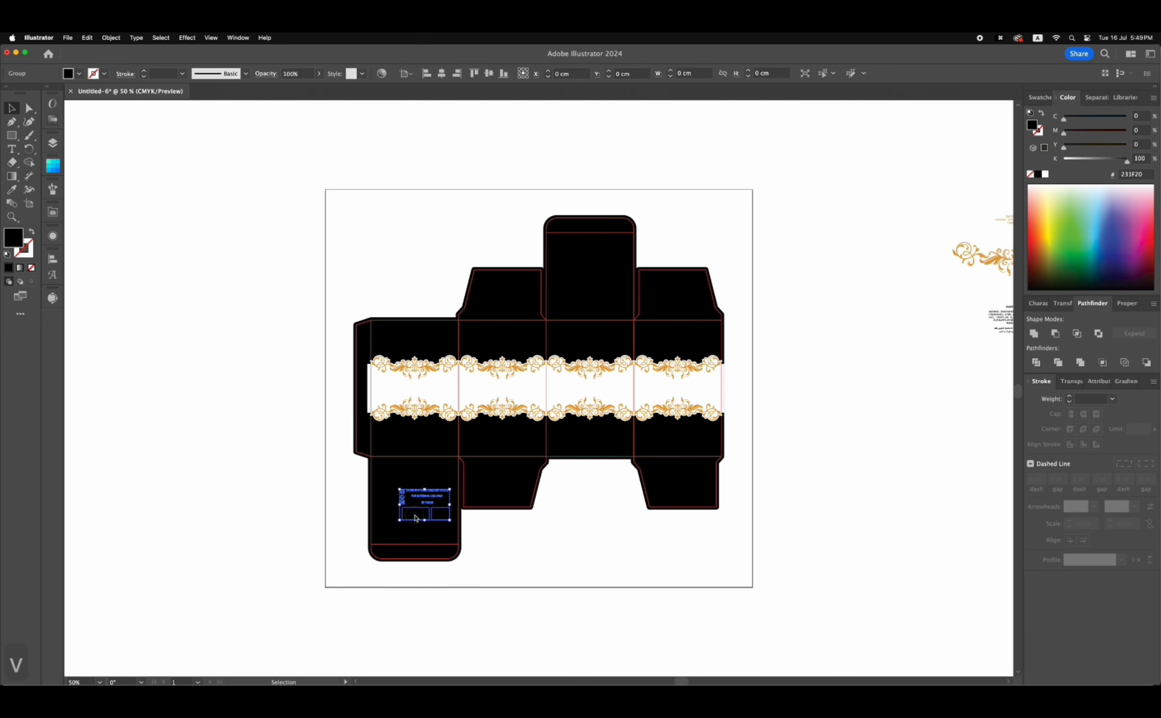
click(1044, 174)
- Center the white storage notice group horizontally and vertically on the 9 cm bottom panel
shift+click(439, 528)
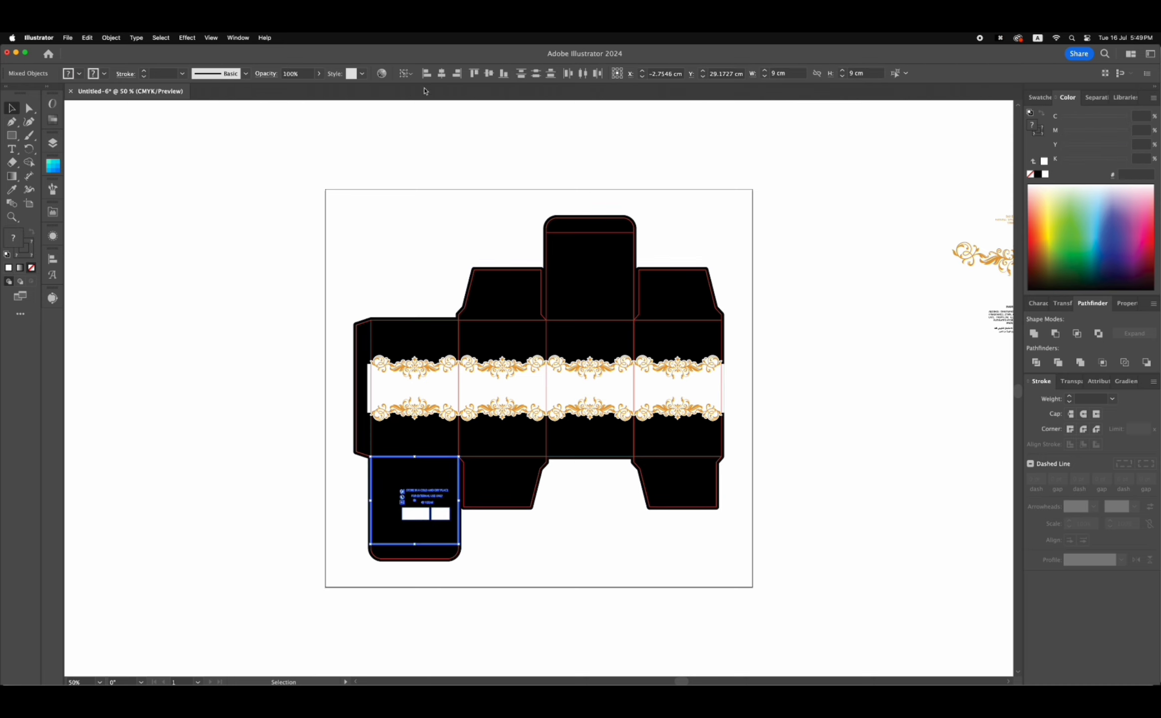
click(441, 73)
click(490, 74)
click(516, 158)
- Copy the ingredients text onto the first side panel's lower black area and color it with the ornaments' gold
scroll(516, 159, right, 3)
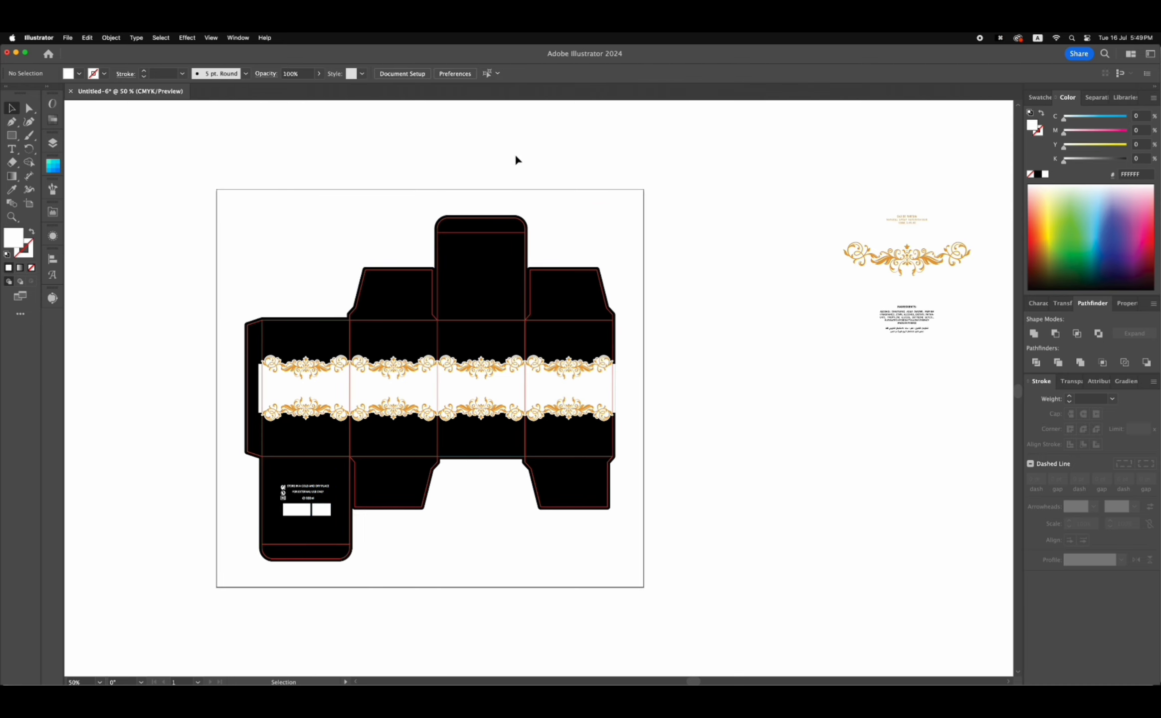
click(891, 328)
alt+drag(896, 325, 319, 441)
key(z)
drag(498, 521, 514, 522)
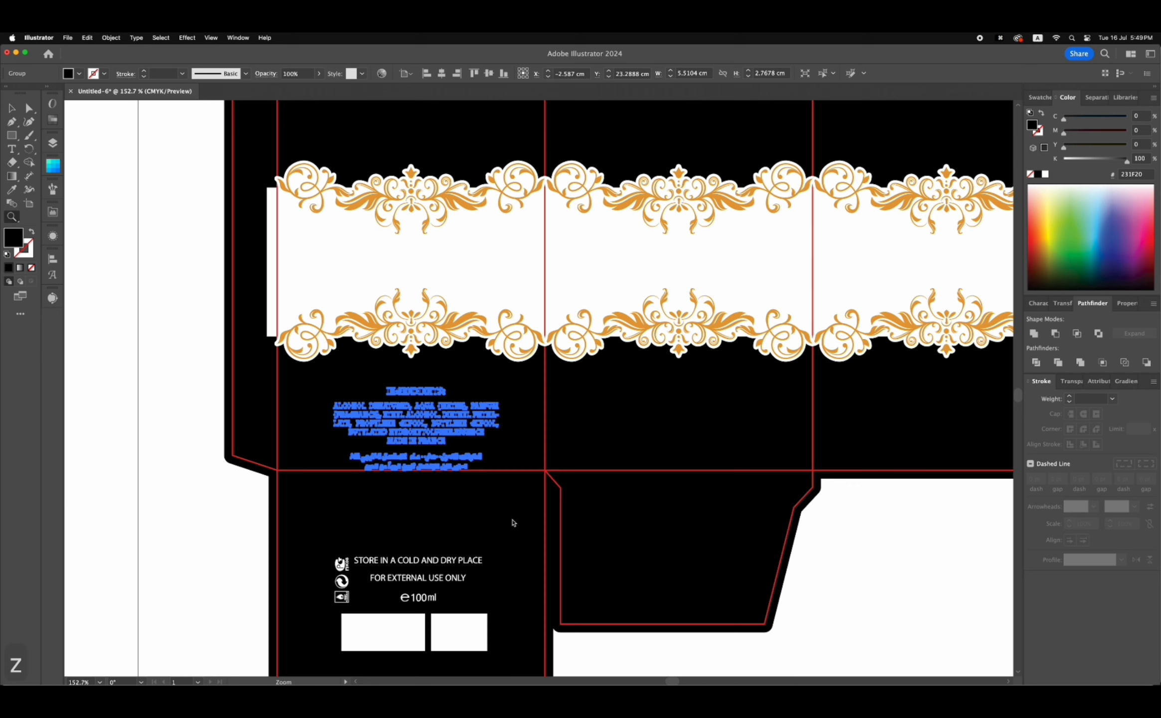
click(375, 322)
- Move the ingredients text up just below the lower ornament and center it horizontally on the first panel
key(v)
drag(402, 393, 393, 372)
shift+click(361, 470)
click(361, 470)
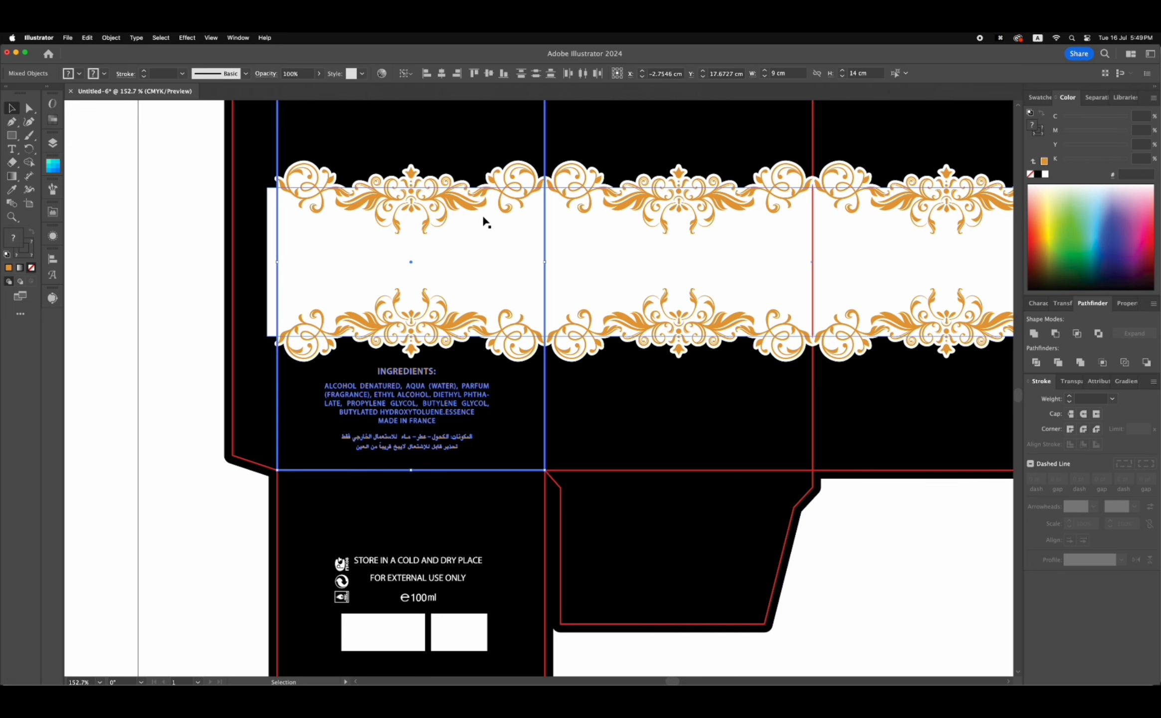
click(441, 73)
click(897, 542)
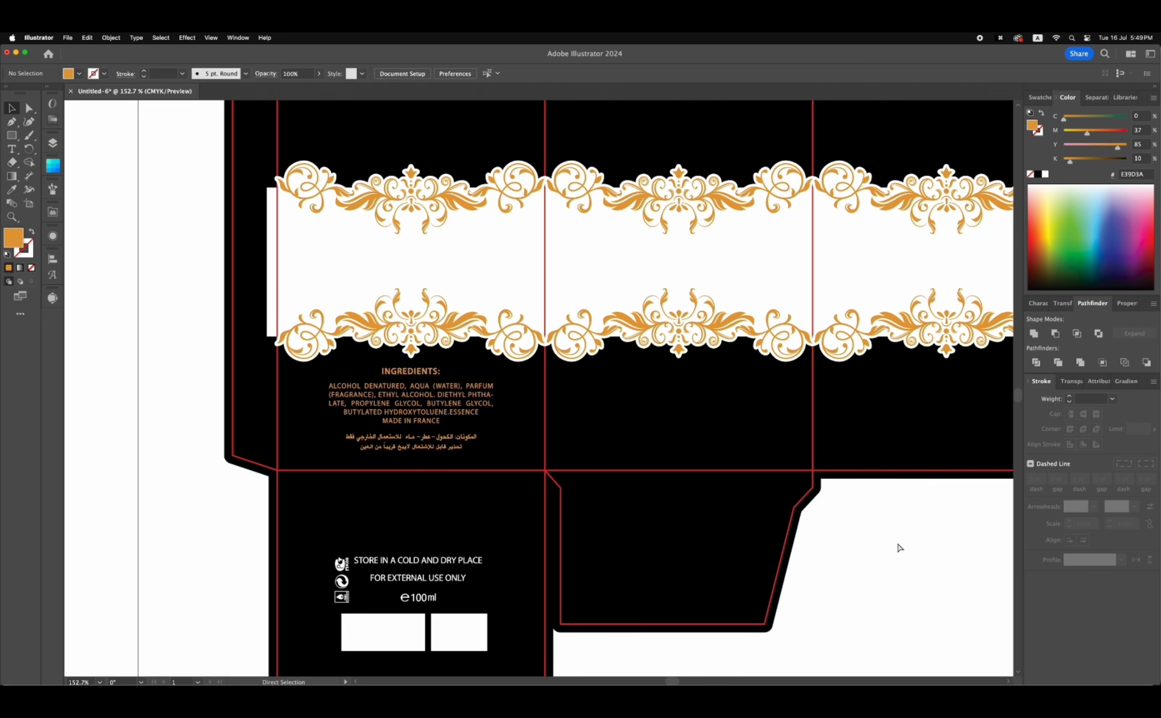
- Add the text LOGO in the blank area to the right of the artboard
key(super+0)
key(super+minus)
key(super+minus)
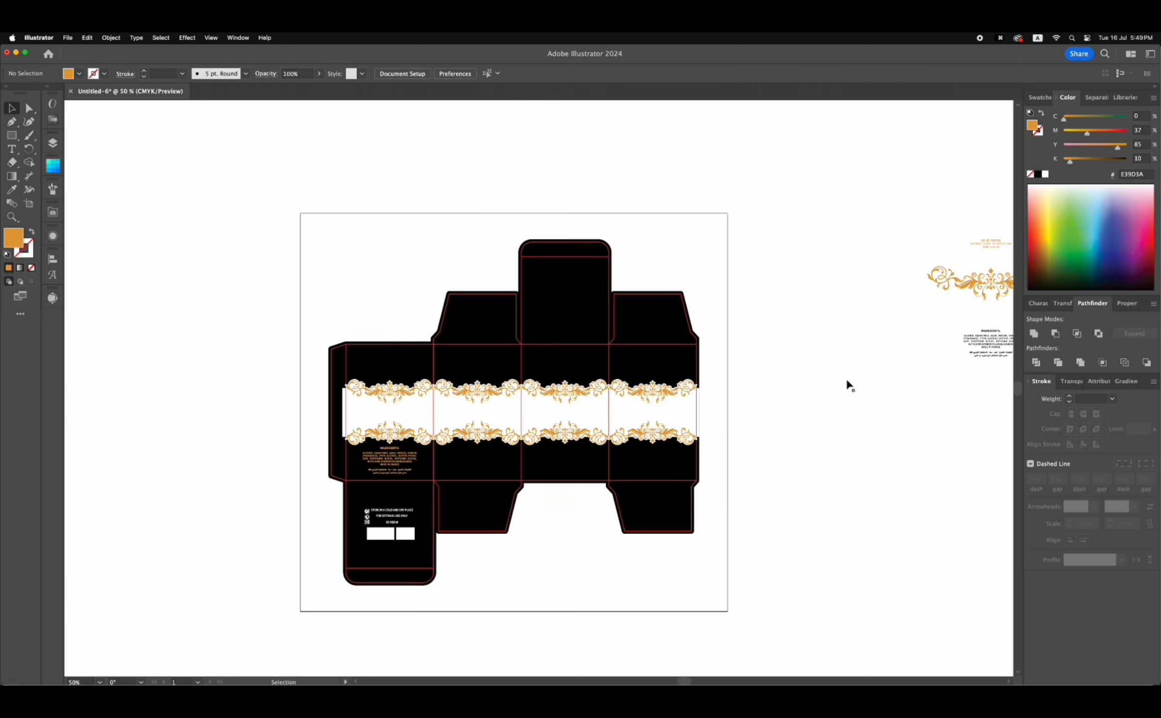
scroll(850, 386, right, 5)
scroll(880, 298, left, 7)
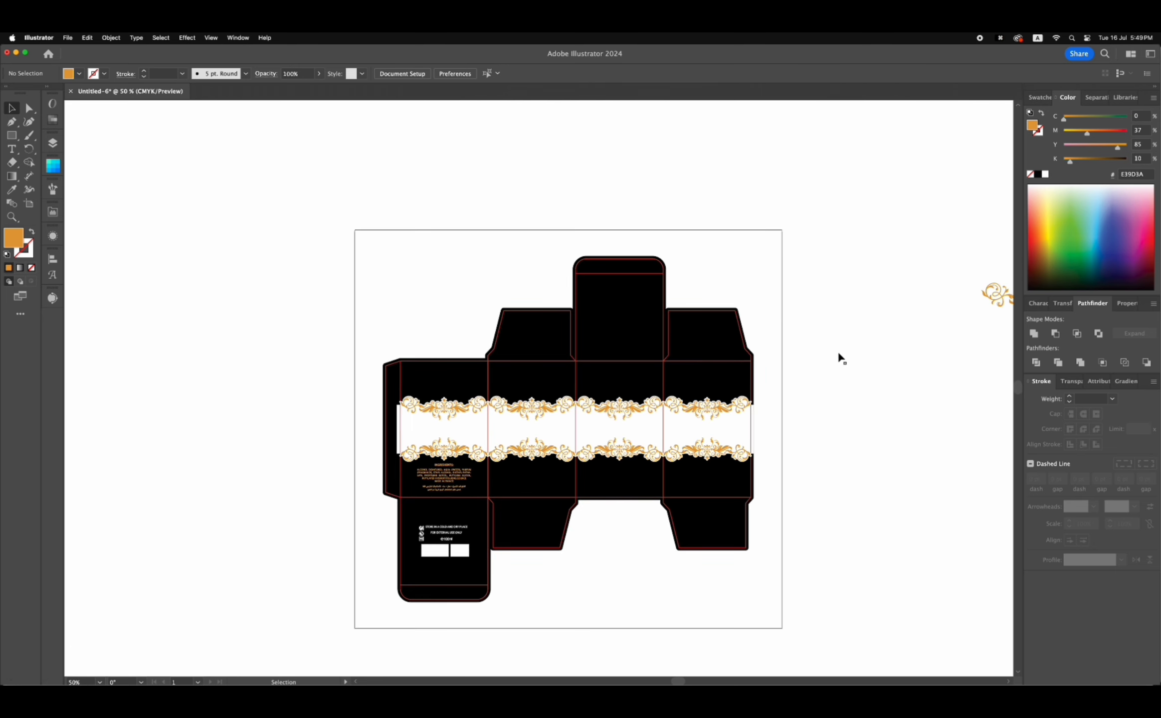
drag(323, 228, 838, 559)
key(v)
scroll(813, 446, up, 1)
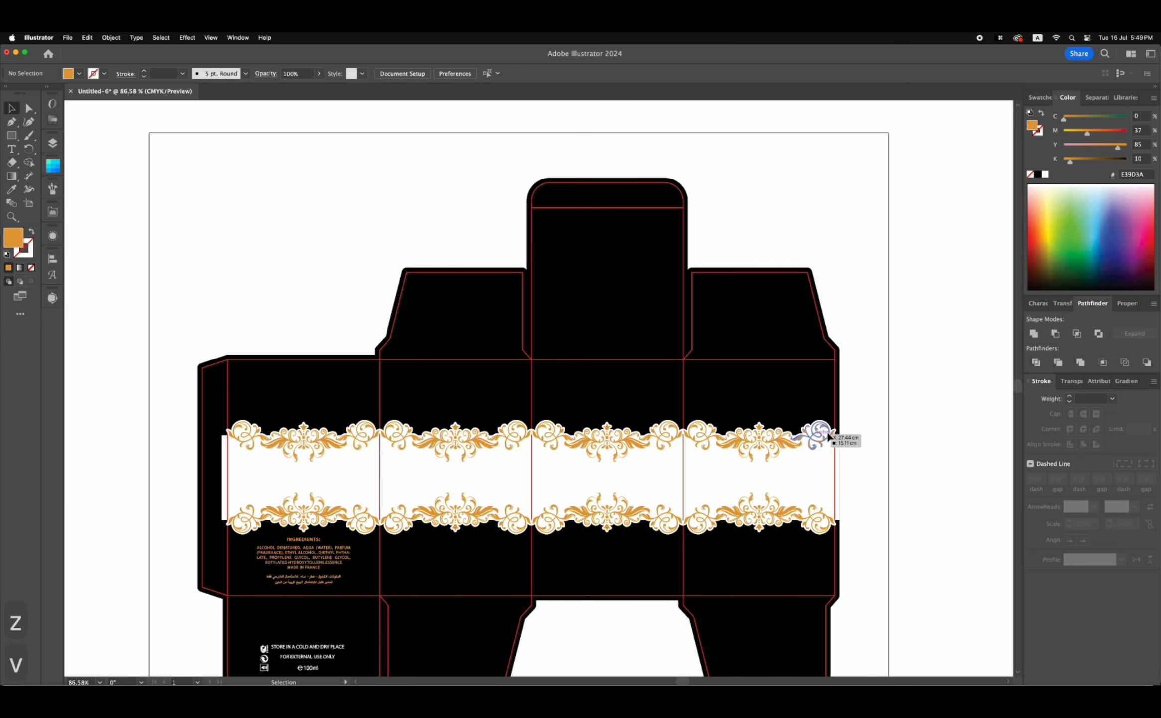
key(t)
click(931, 390)
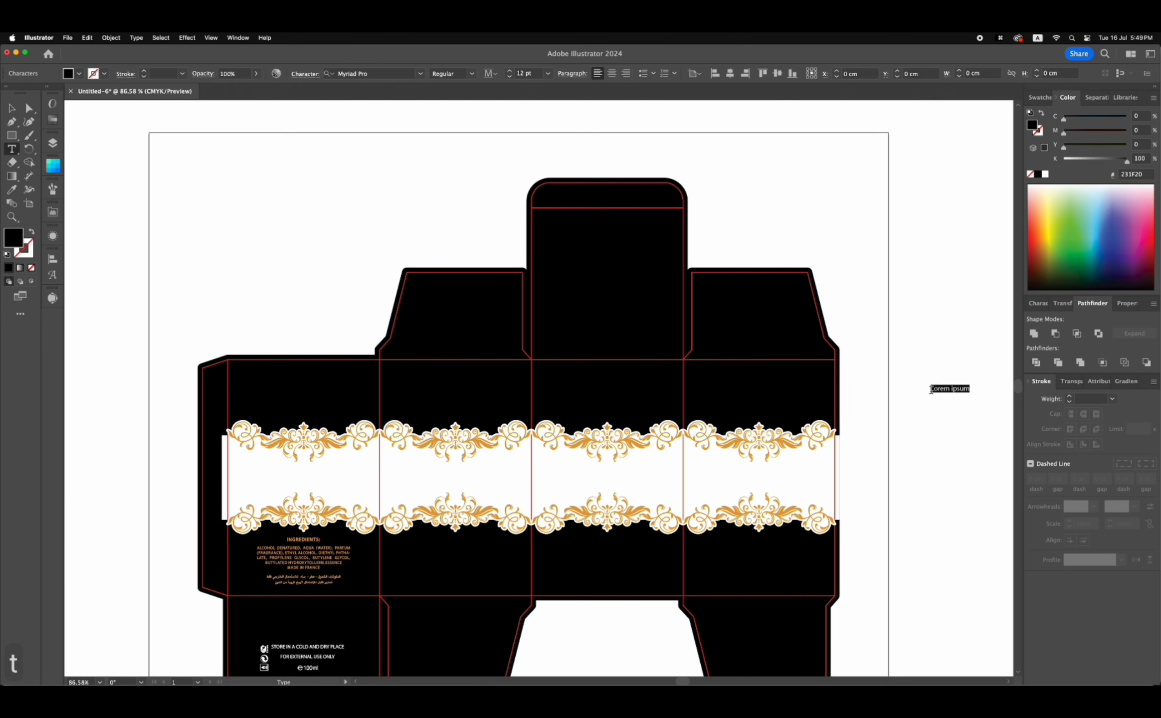
text(LOGO)
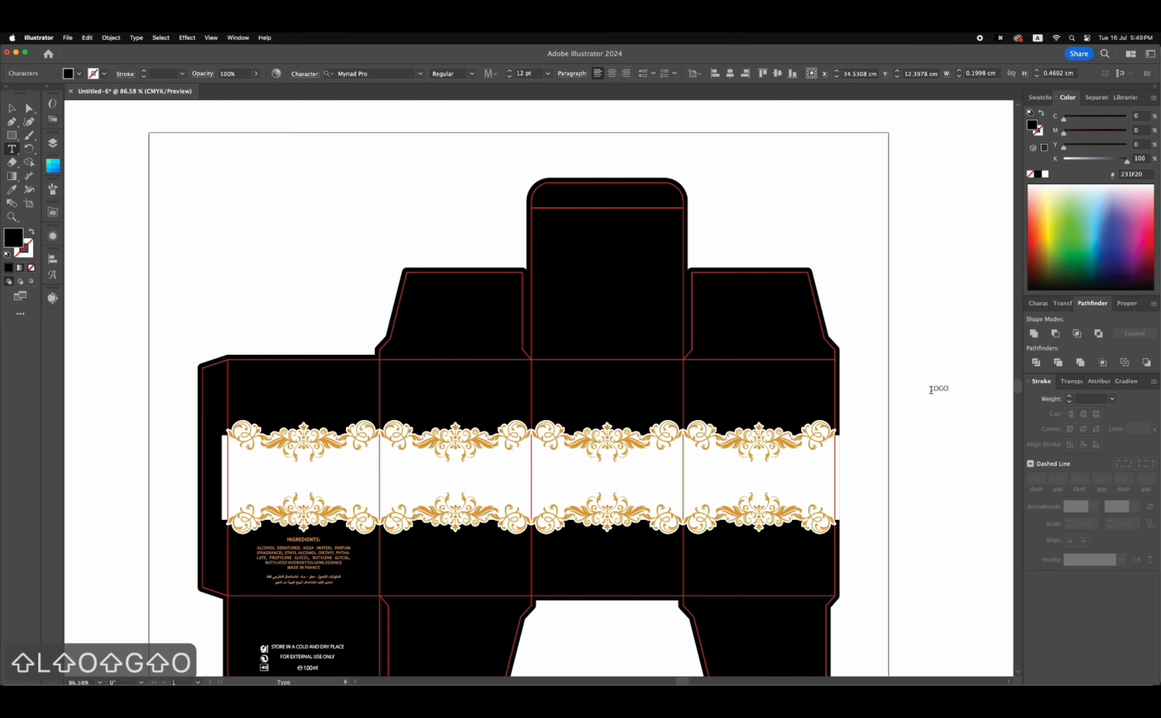
- Set the LOGO text in Bebas Kai Regular and enlarge it to about 40 pt
click(13, 108)
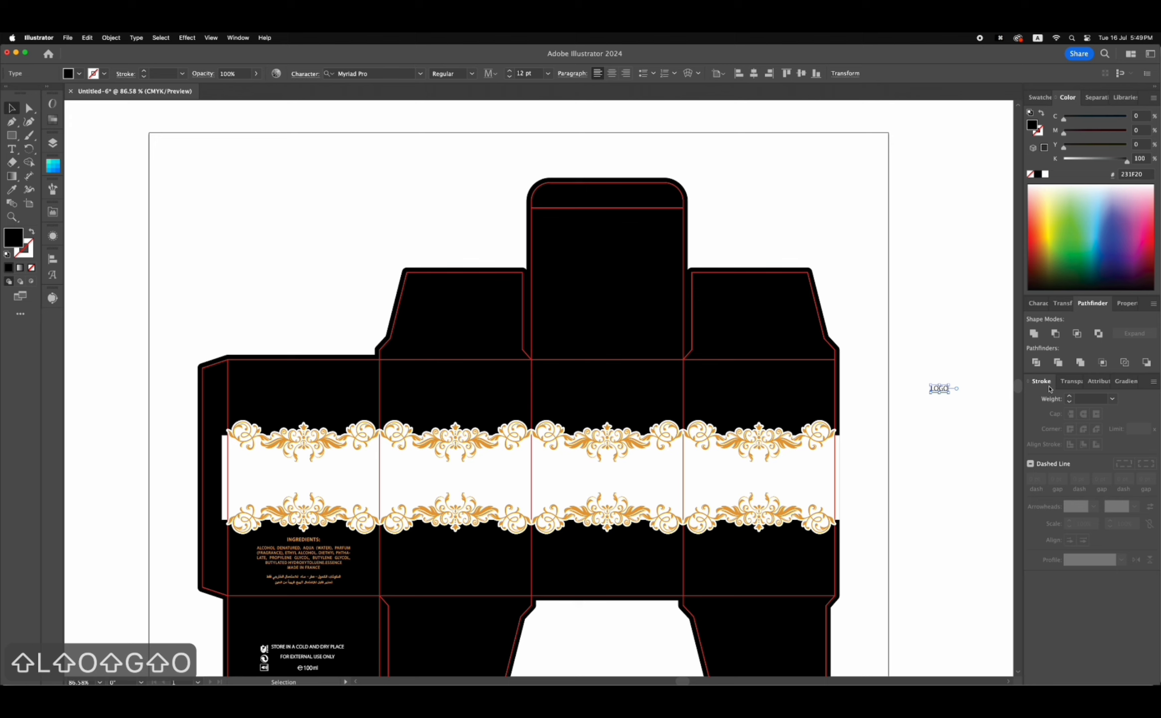
click(1038, 303)
click(1078, 322)
text(beb)
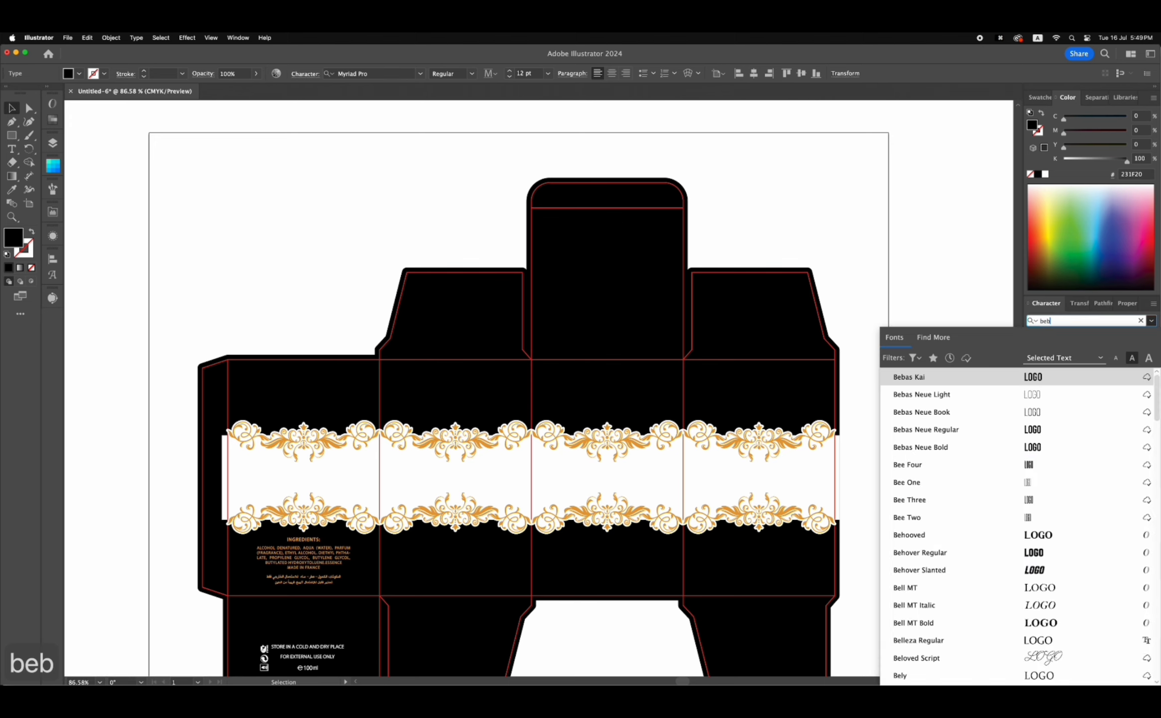
click(1044, 384)
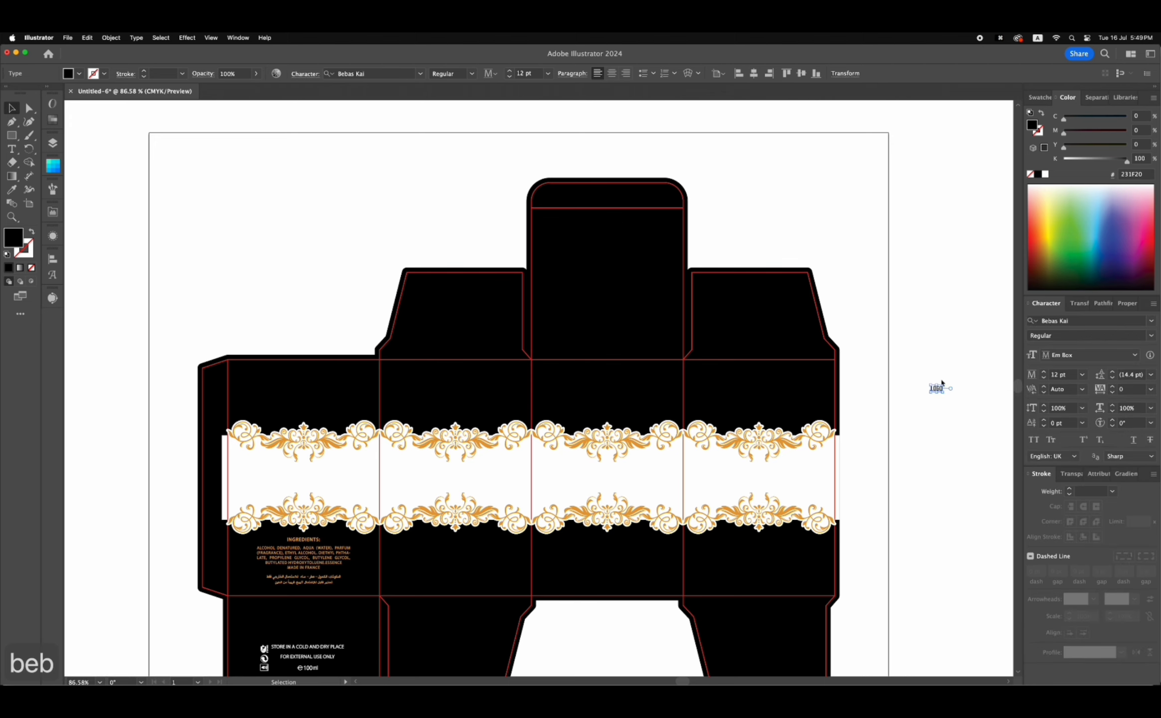
drag(932, 395, 950, 372)
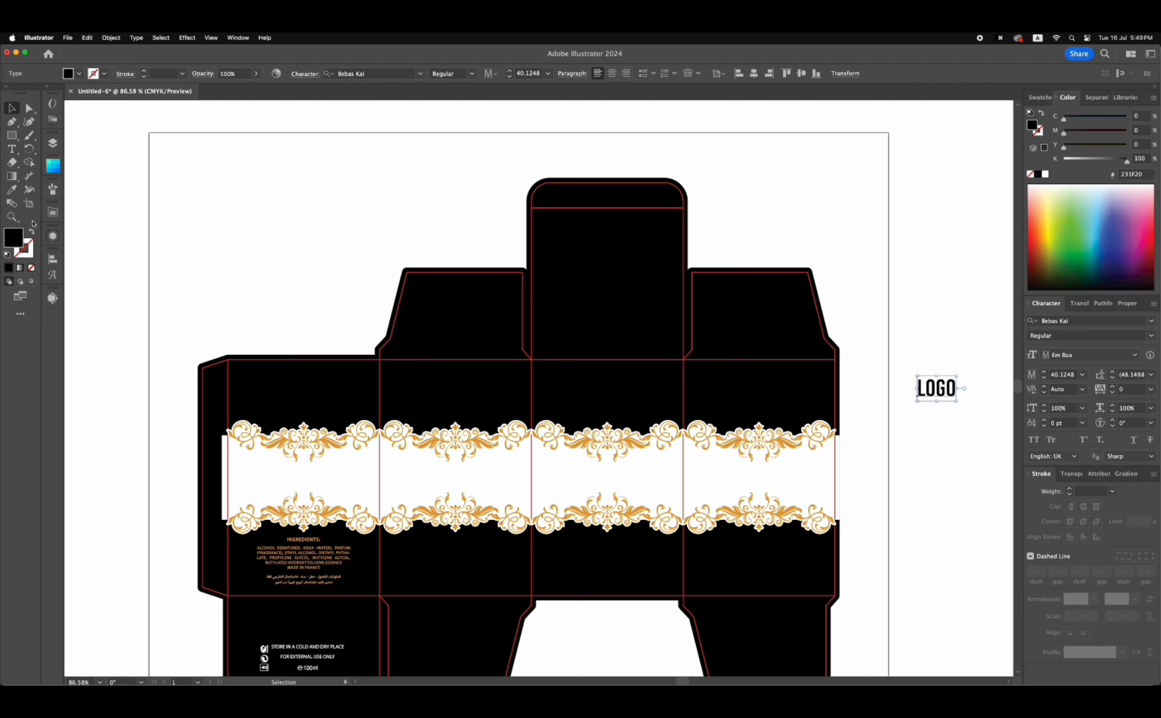
- Color the LOGO text with the gold sampled from the ornaments using the Eyedropper
key(i)
key(super+shift+a)
click(738, 443)
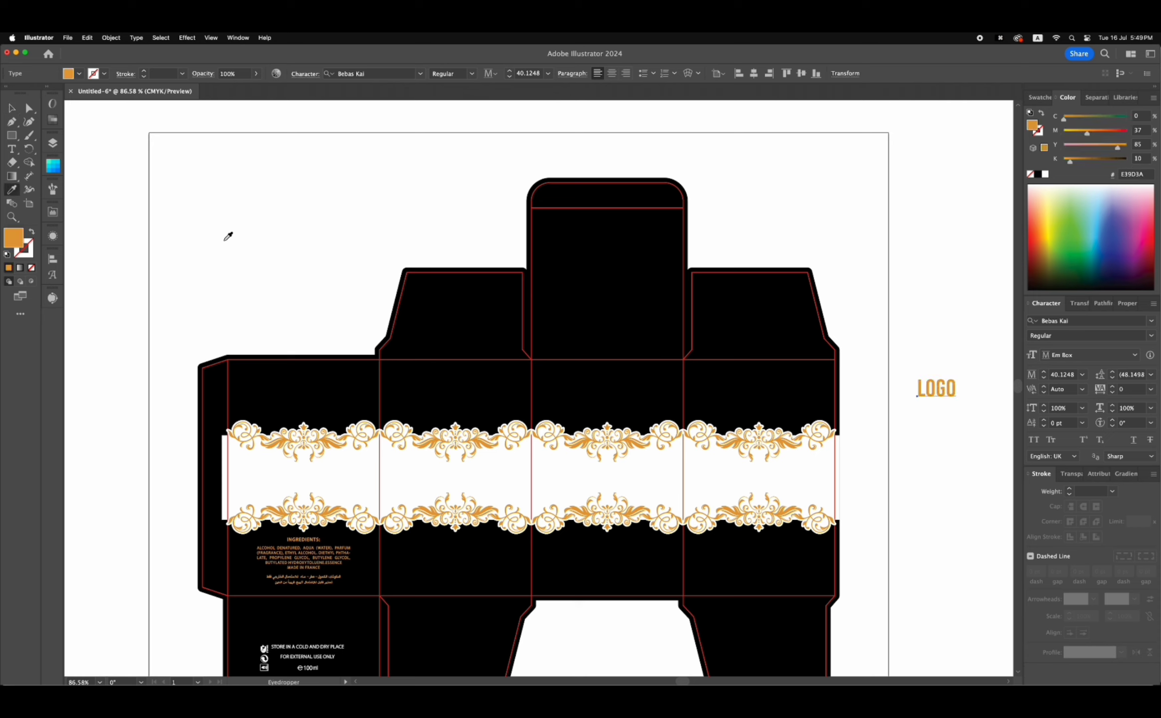
- Place a copy of LOGO centered both ways on the box's top lid panel and delete the original beside the artboard
drag(937, 394, 601, 308)
shift+click(684, 259)
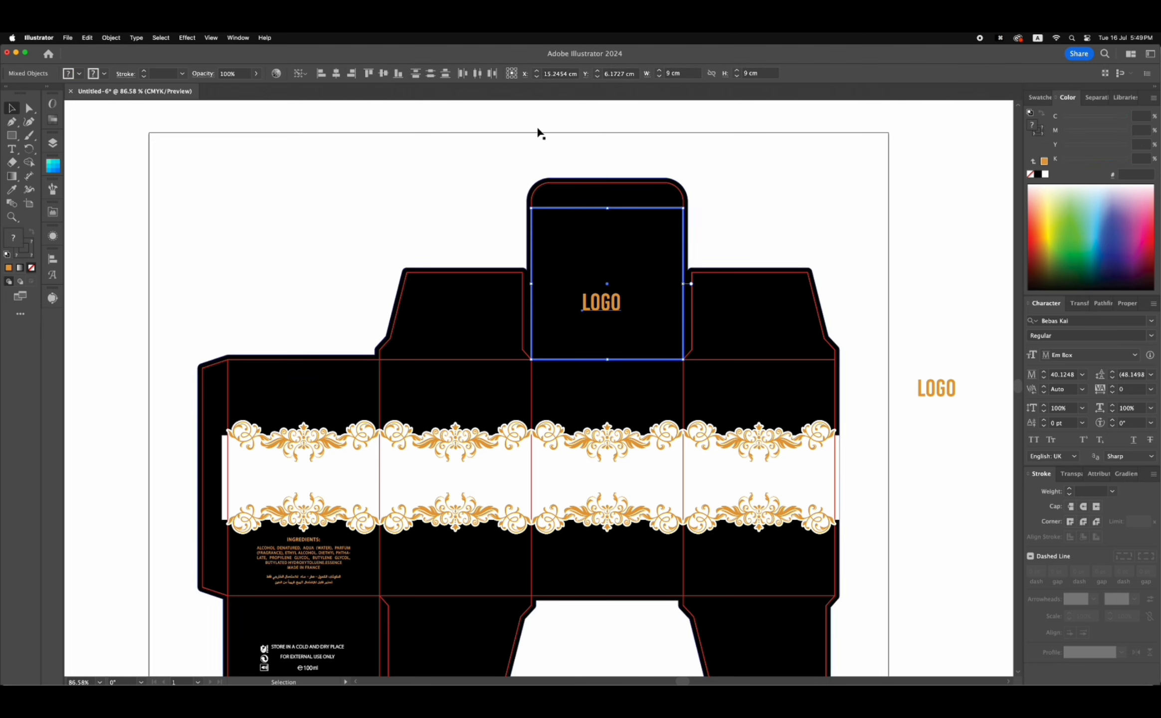
click(336, 73)
click(383, 74)
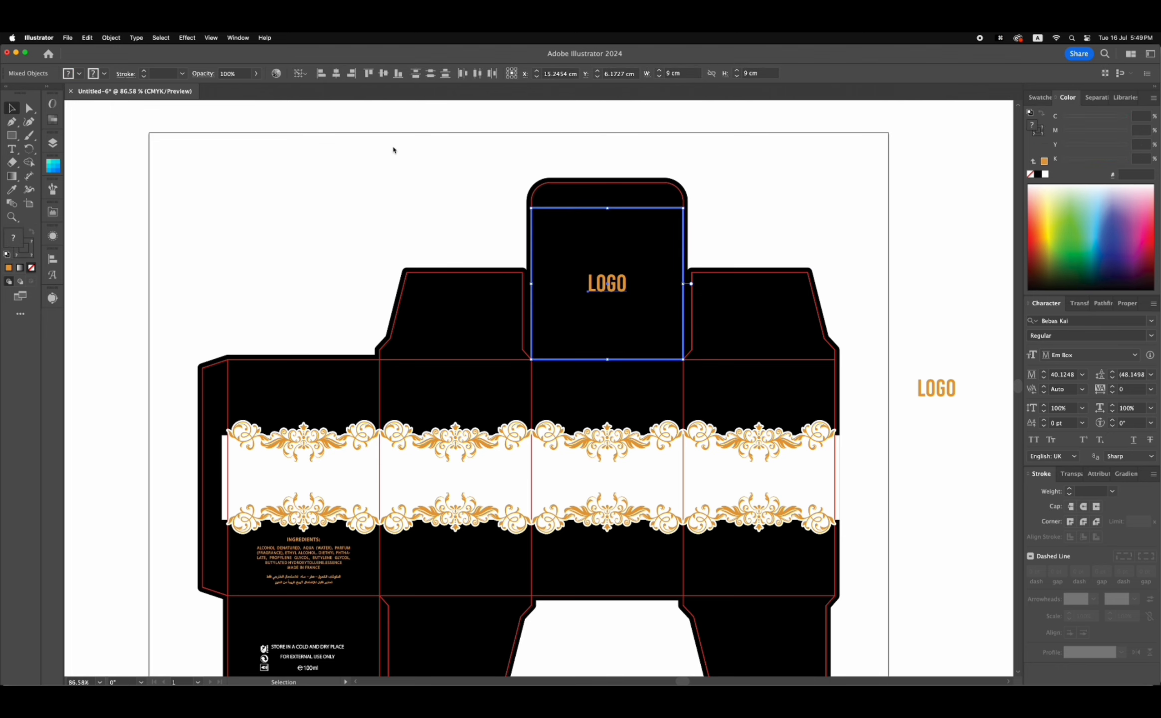
click(908, 349)
click(929, 387)
key(BackSpace)
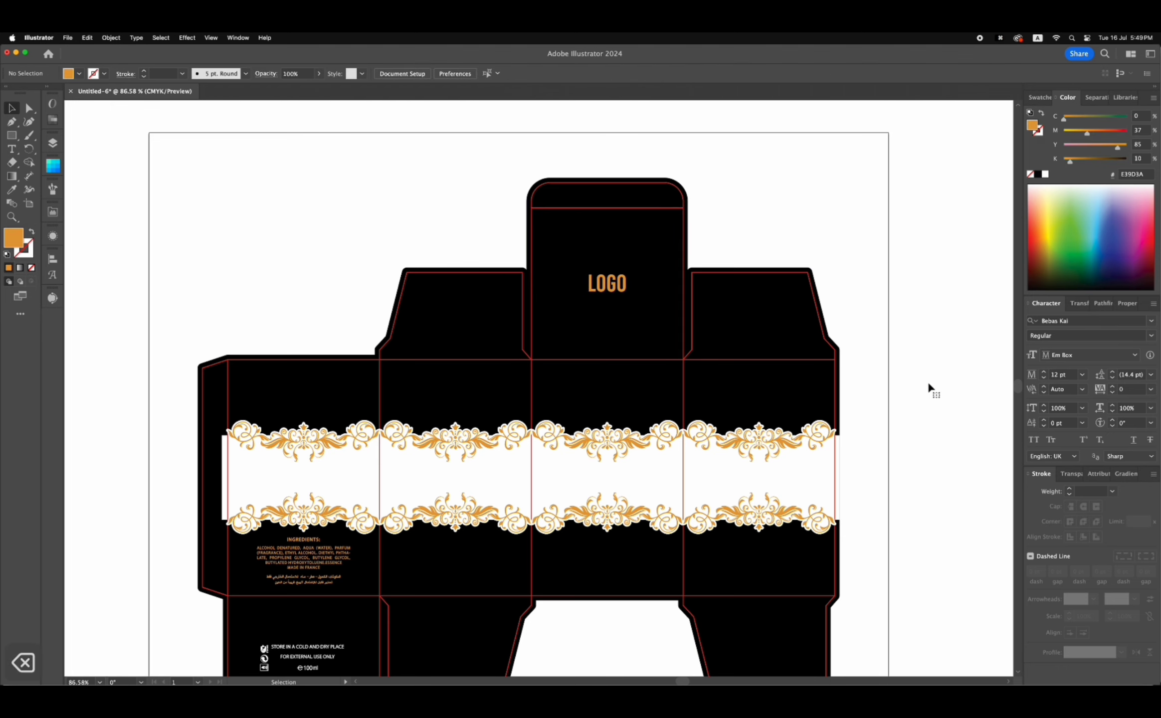
- Copy the lid's LOGO text down onto the third panel's white band and change the copy's wording to NAME
key(super+0)
click(633, 238)
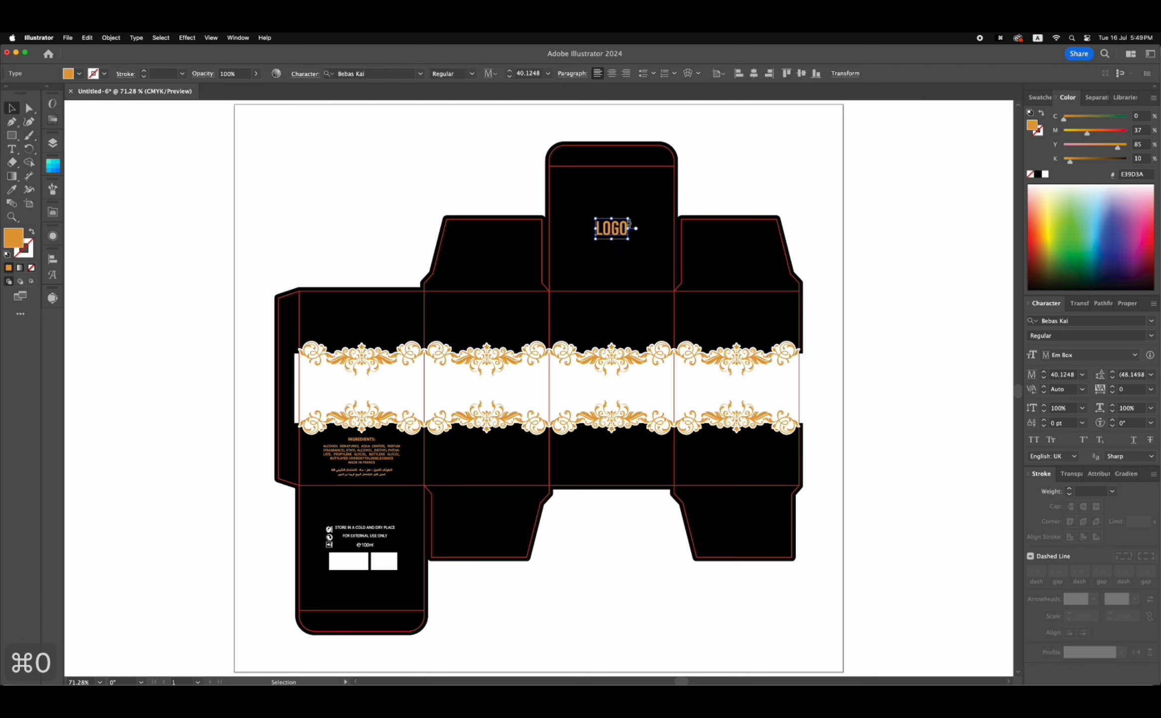
drag(633, 238, 624, 389)
double_click(618, 389)
text(NAME)
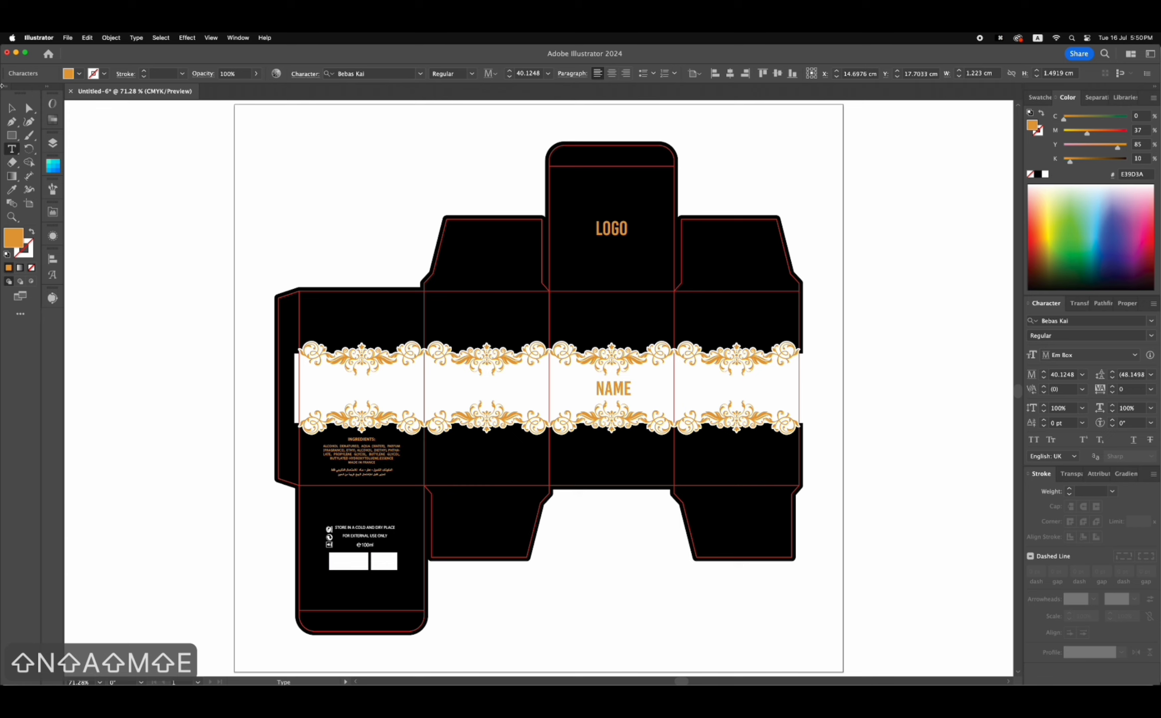
- Center the NAME text on the third side panel
key(Escape)
shift+click(561, 295)
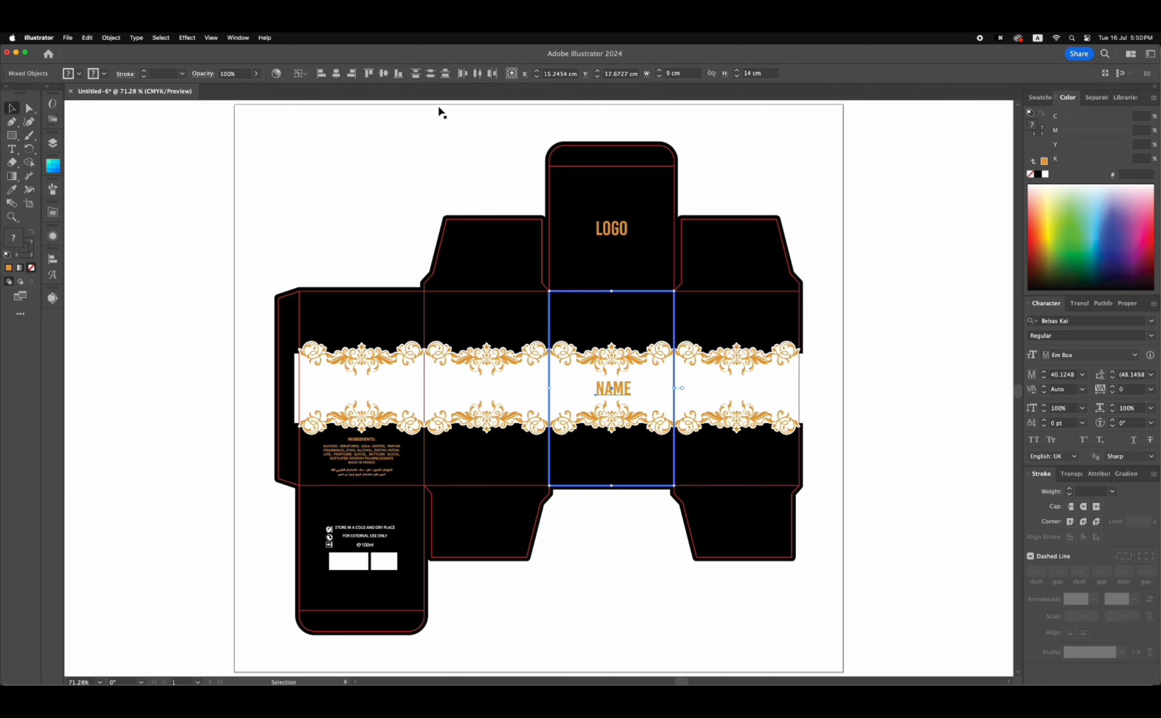
click(387, 153)
- Move the gold EAU DE PARFUM text group to the third panel's lower black area and center it horizontally there
scroll(388, 153, right, 8)
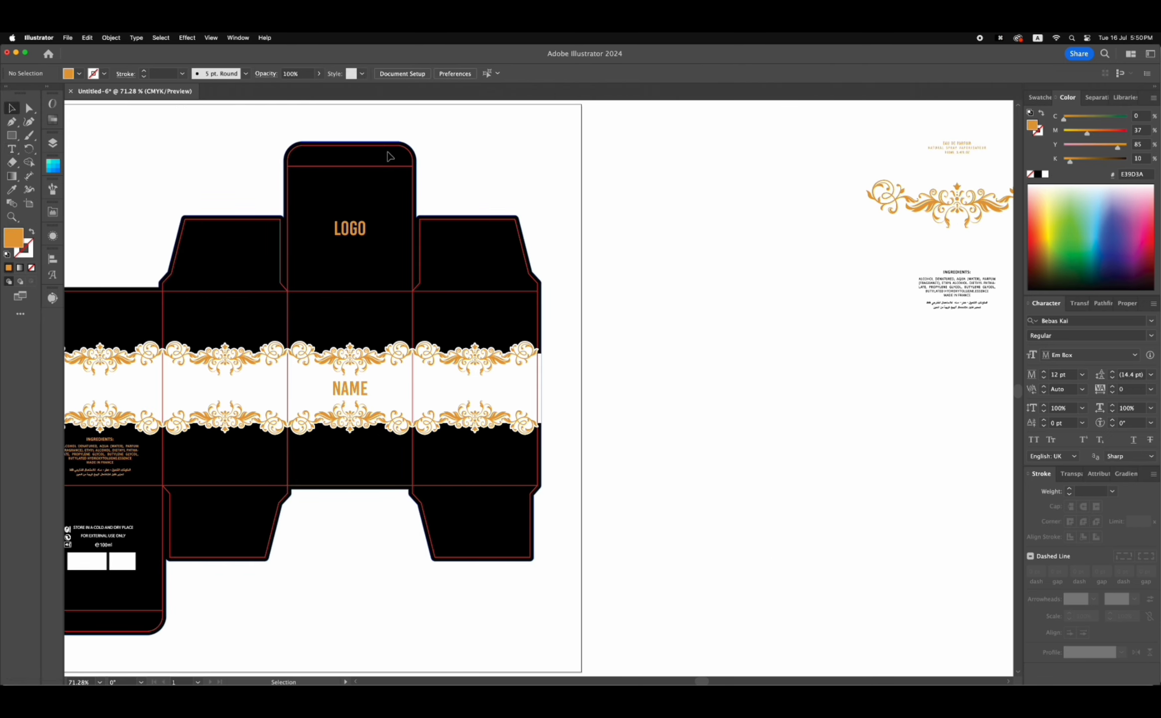
drag(961, 147, 363, 471)
key(z)
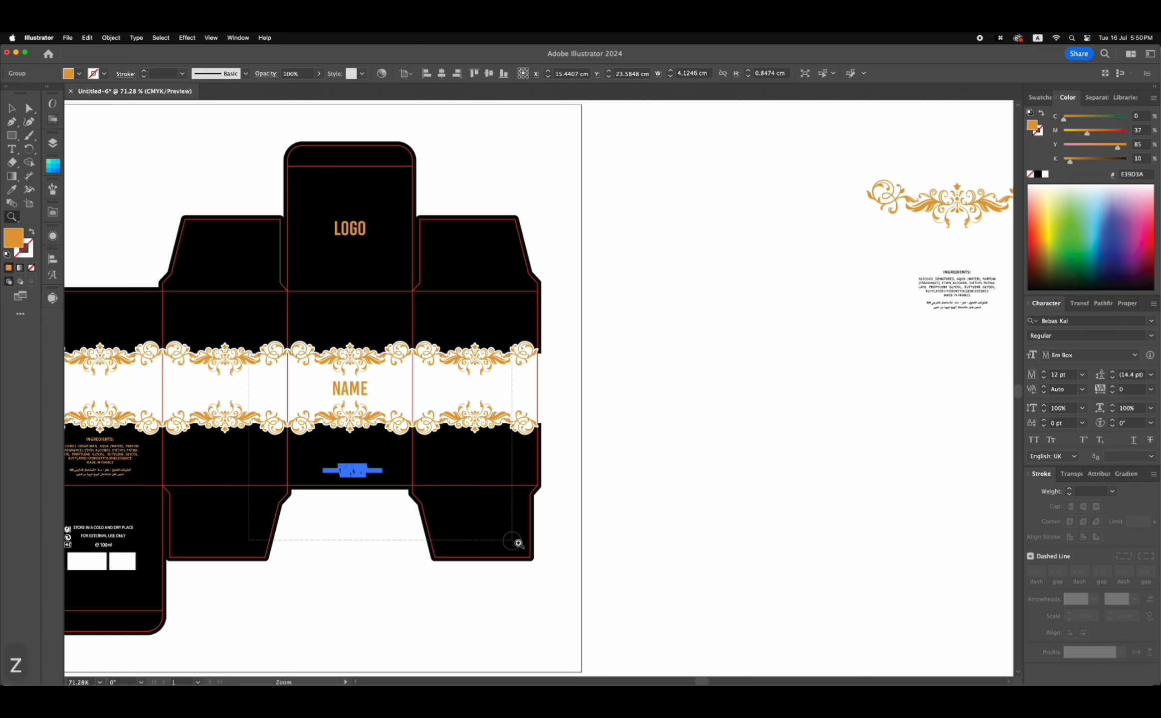
drag(519, 543, 519, 544)
key(v)
shift+click(543, 499)
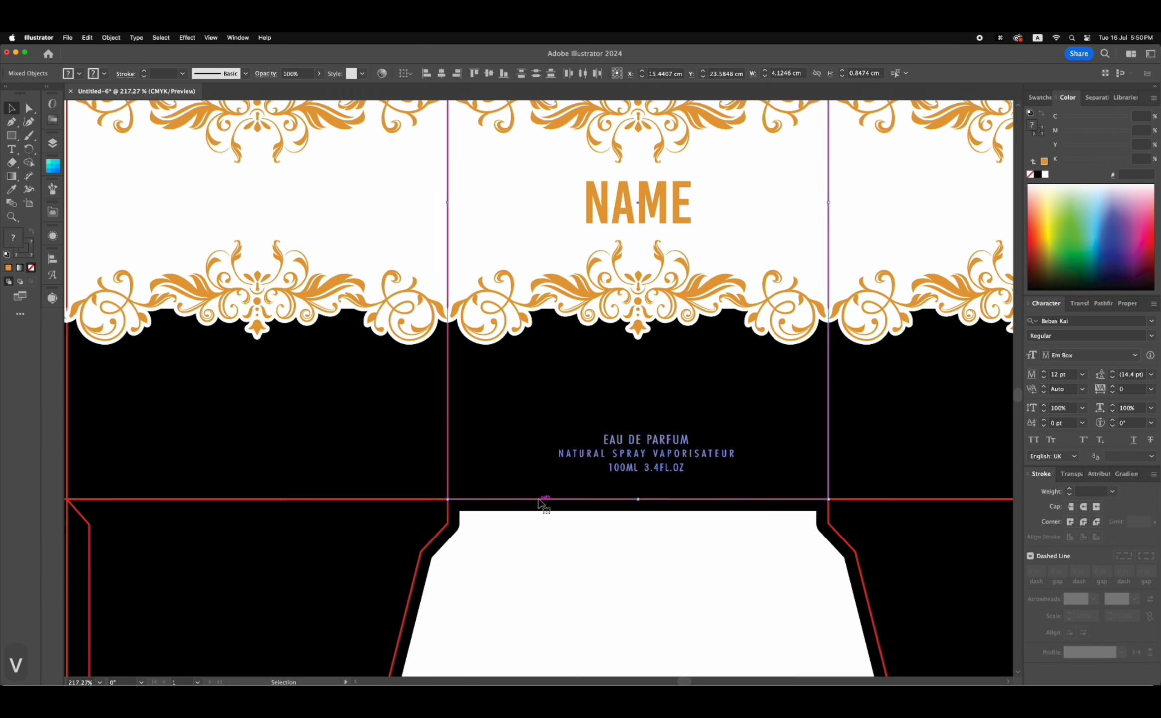
click(442, 74)
- Enlarge the EAU DE PARFUM text group about its center and shift it slightly up within the lower black area
shift+click(659, 473)
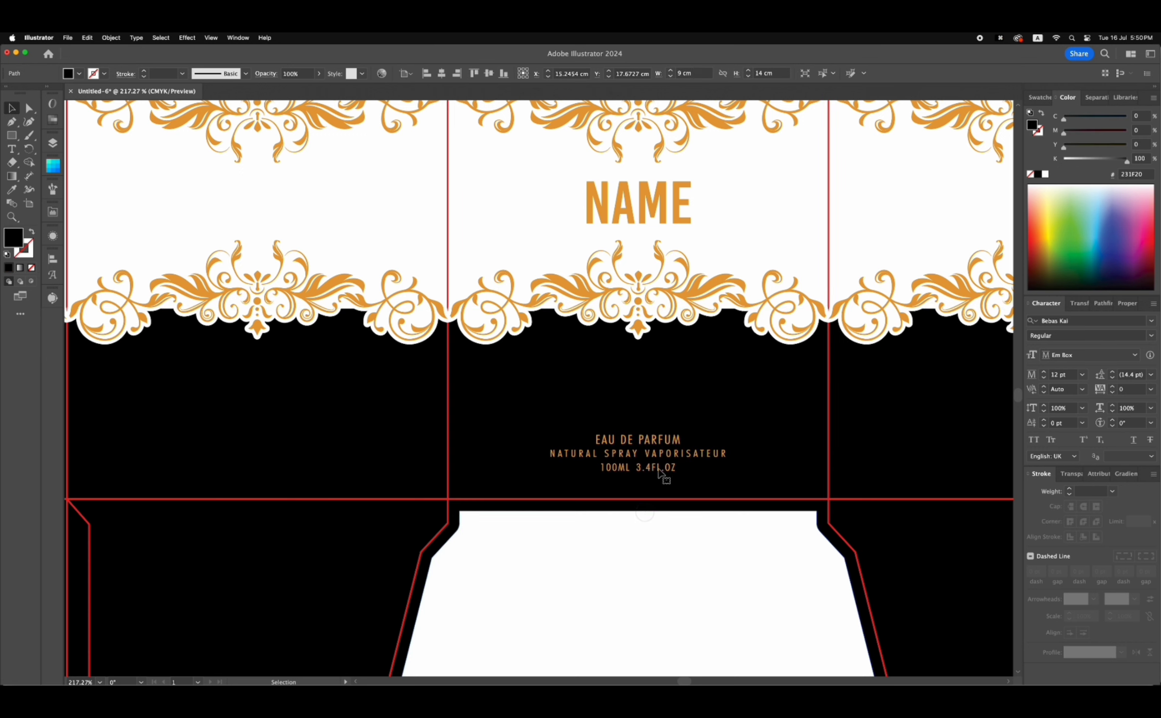
click(725, 455)
drag(727, 455, 781, 453)
drag(702, 457, 703, 445)
click(708, 545)
key(super+0)
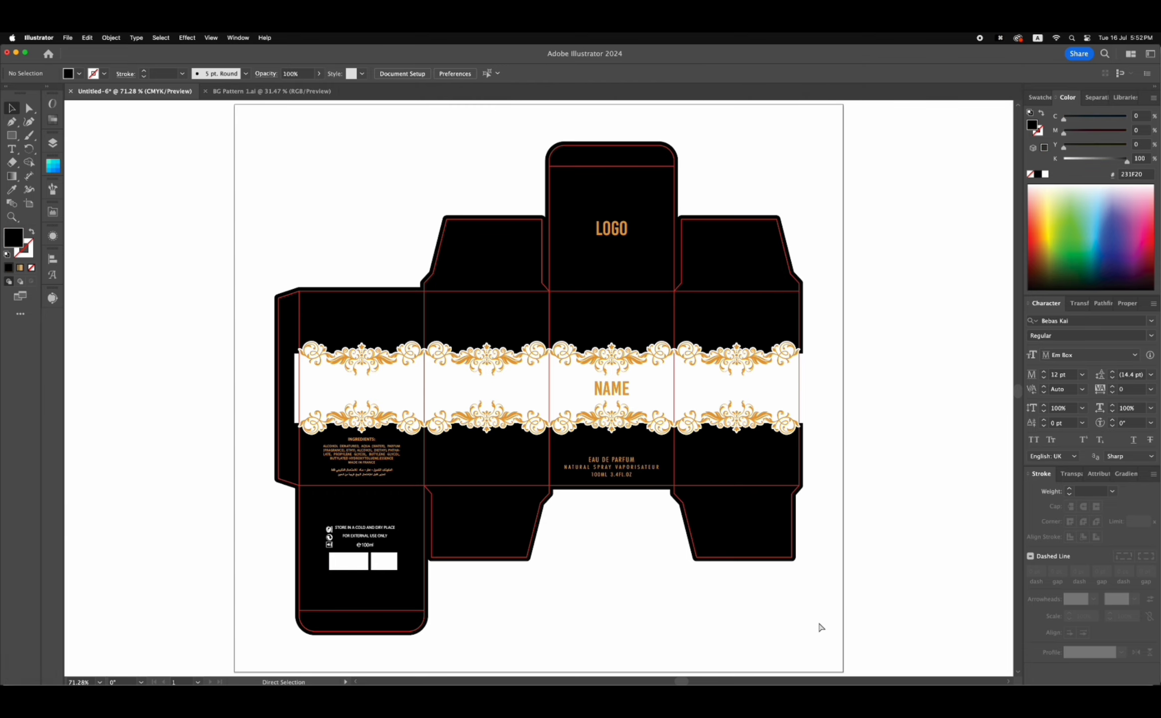
- Paste the geometric background pattern over the dieline and send it to the back together with the black box shape
key(super+v)
key(v)
click(824, 179)
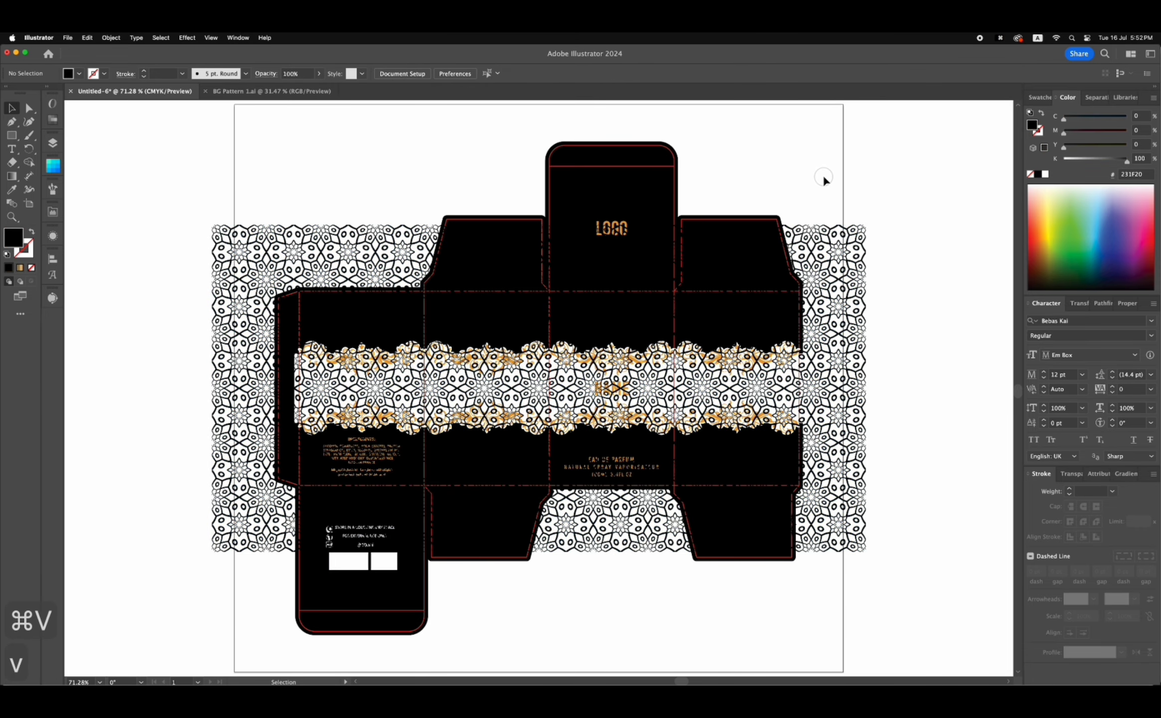
click(821, 252)
right_click(579, 200)
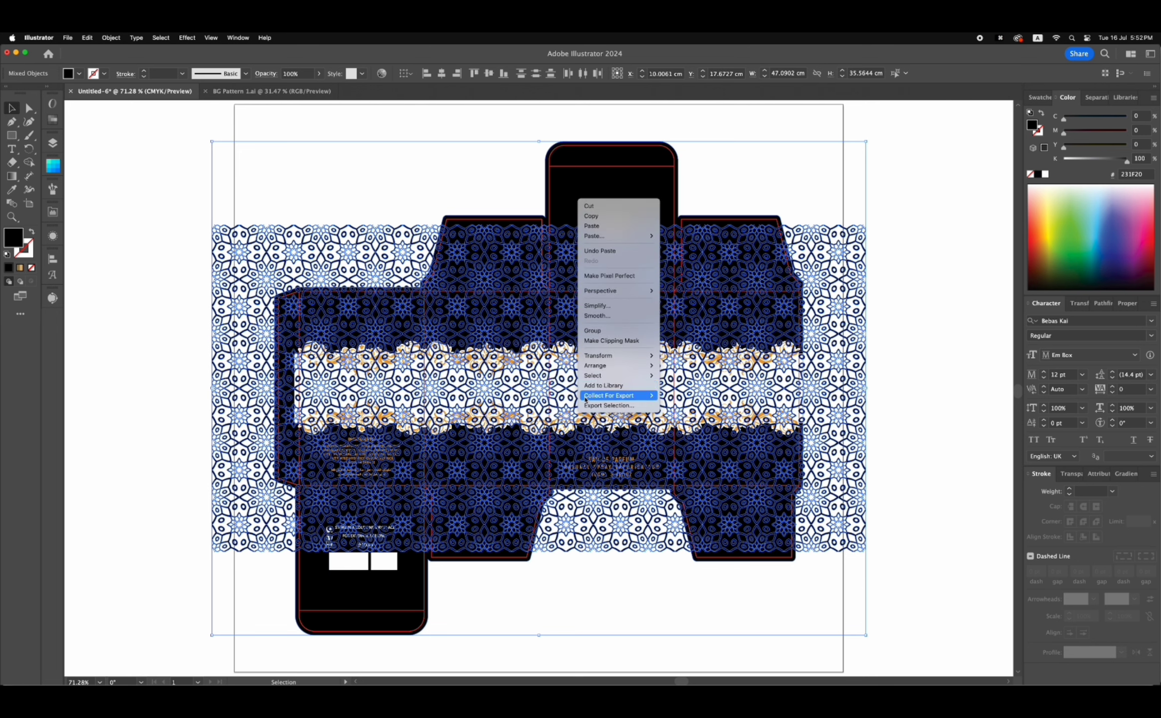
click(694, 387)
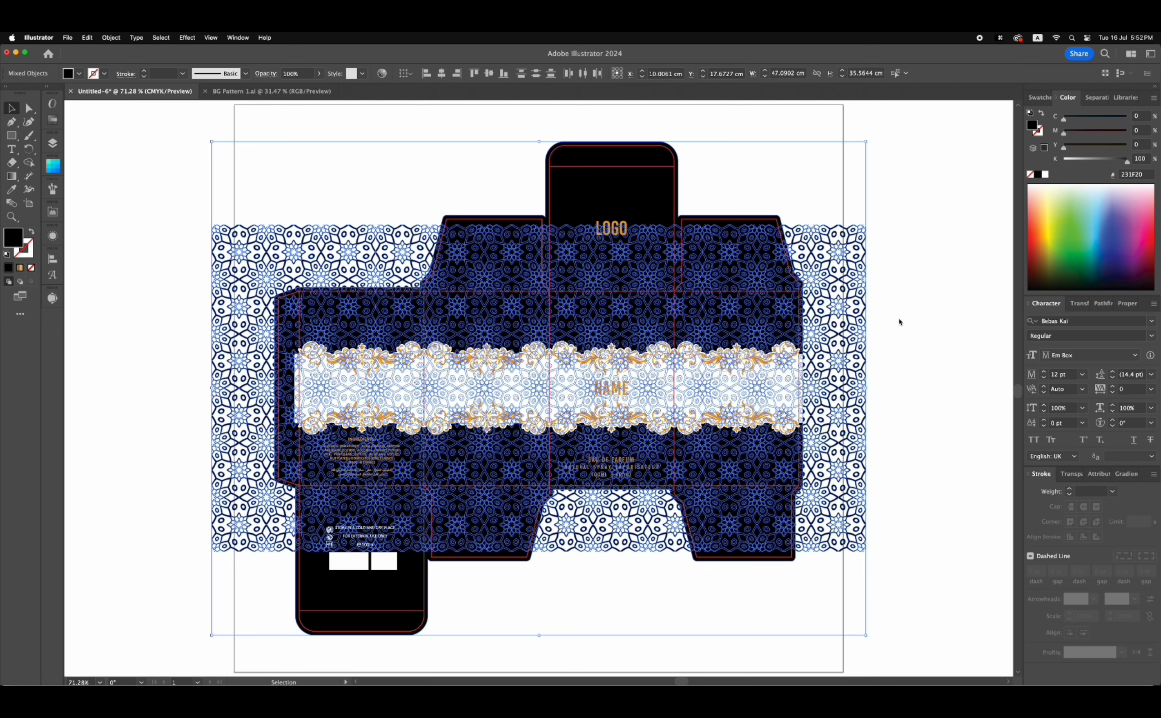
click(899, 321)
- Lighten the background pattern's fill to 93% black so it reads subtly against the box
click(824, 272)
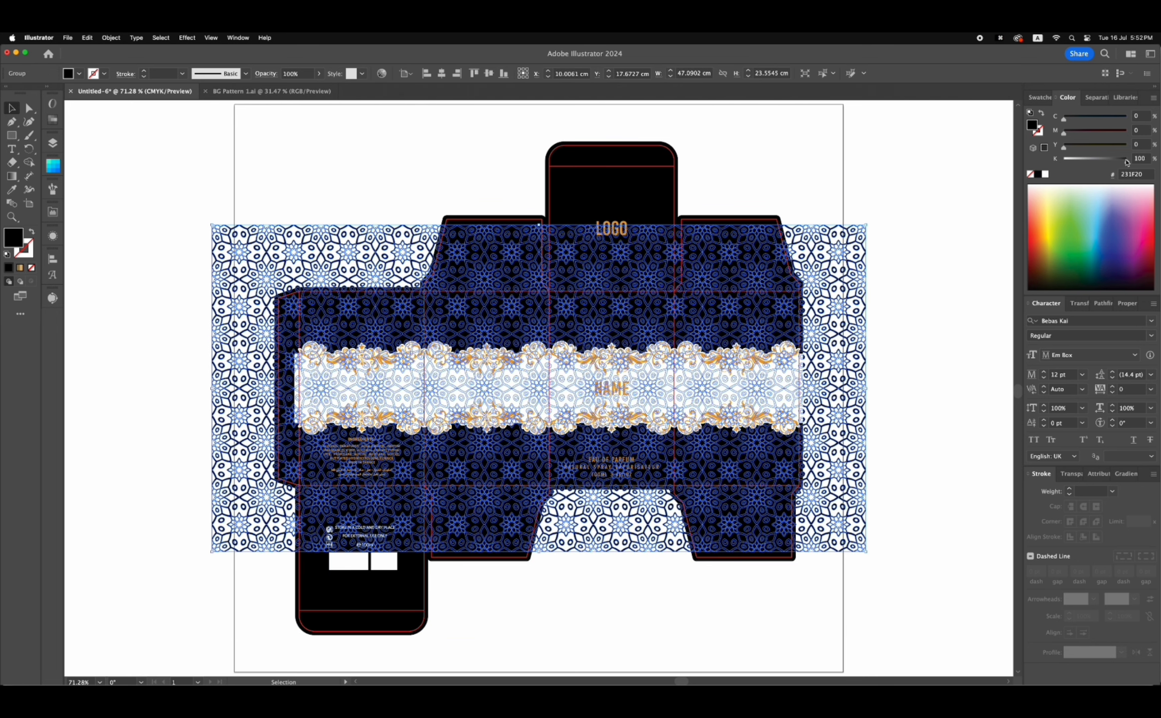
drag(1128, 163, 1124, 163)
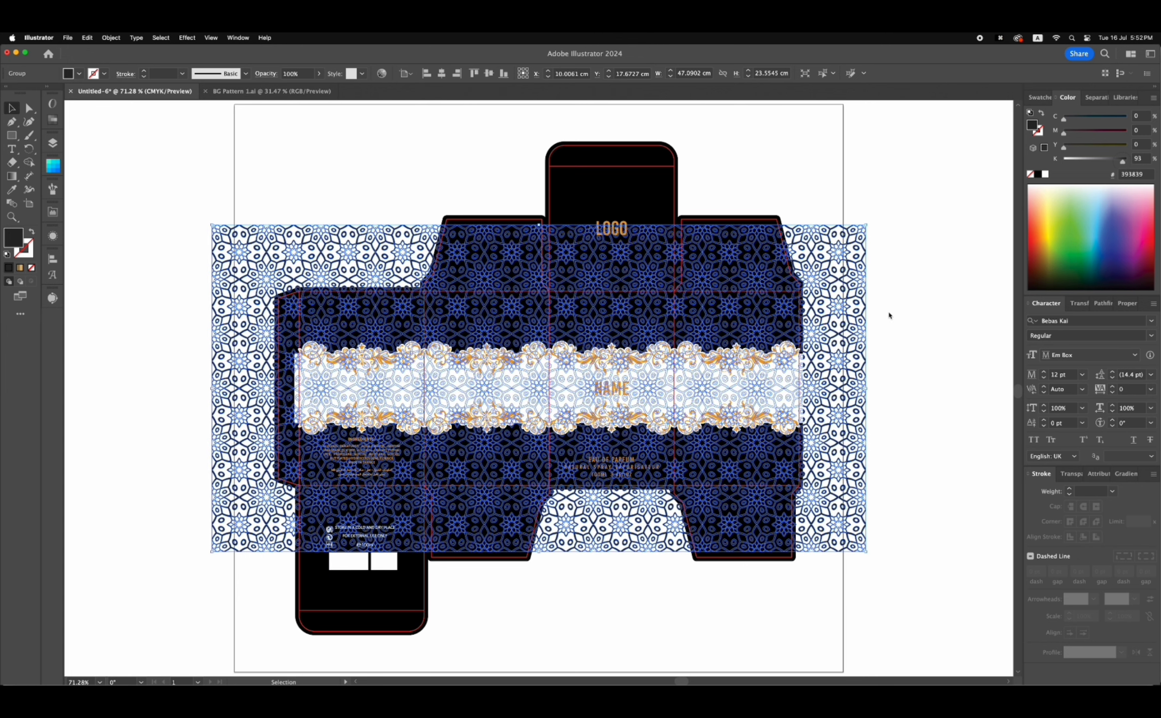
click(922, 300)
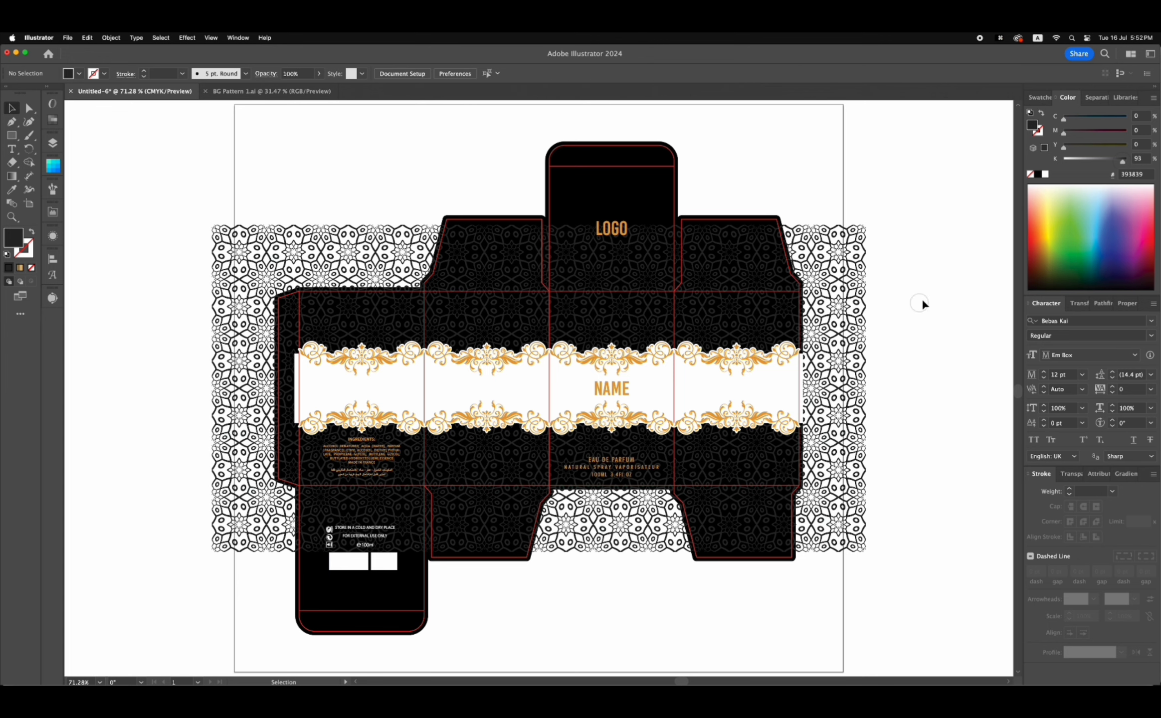
- Duplicate the first side panel's rectangle in place and stretch the copy across all four side panels, about 36 cm wide
click(313, 297)
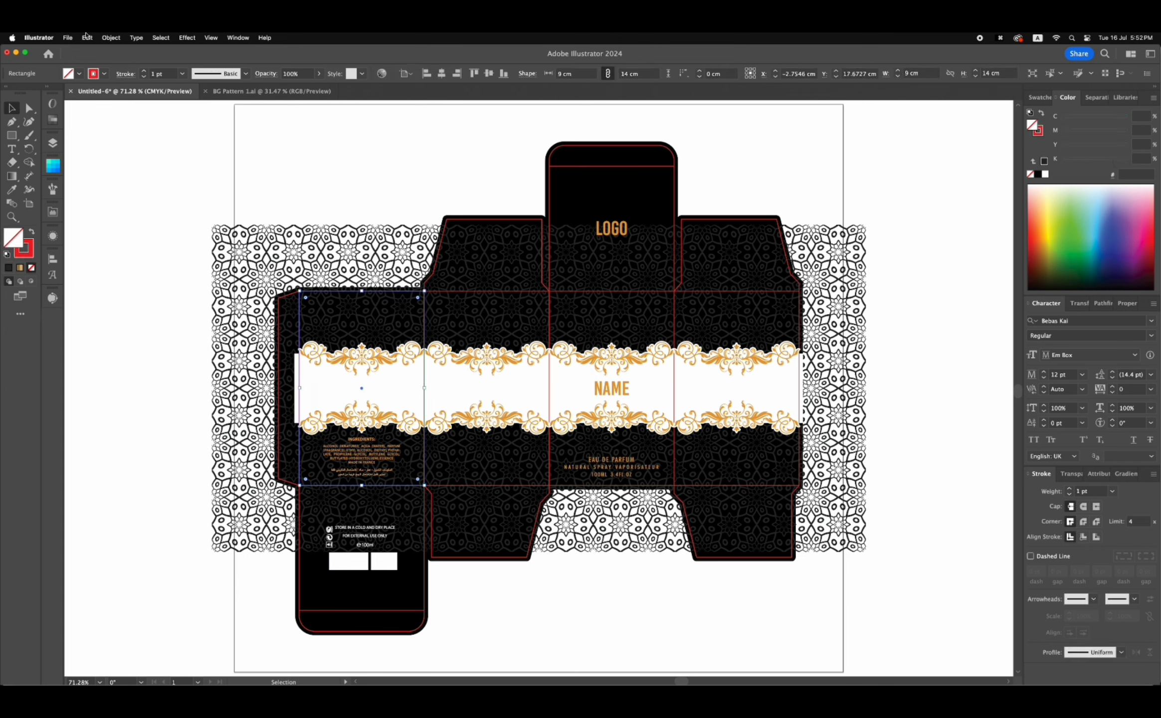
click(87, 37)
click(105, 95)
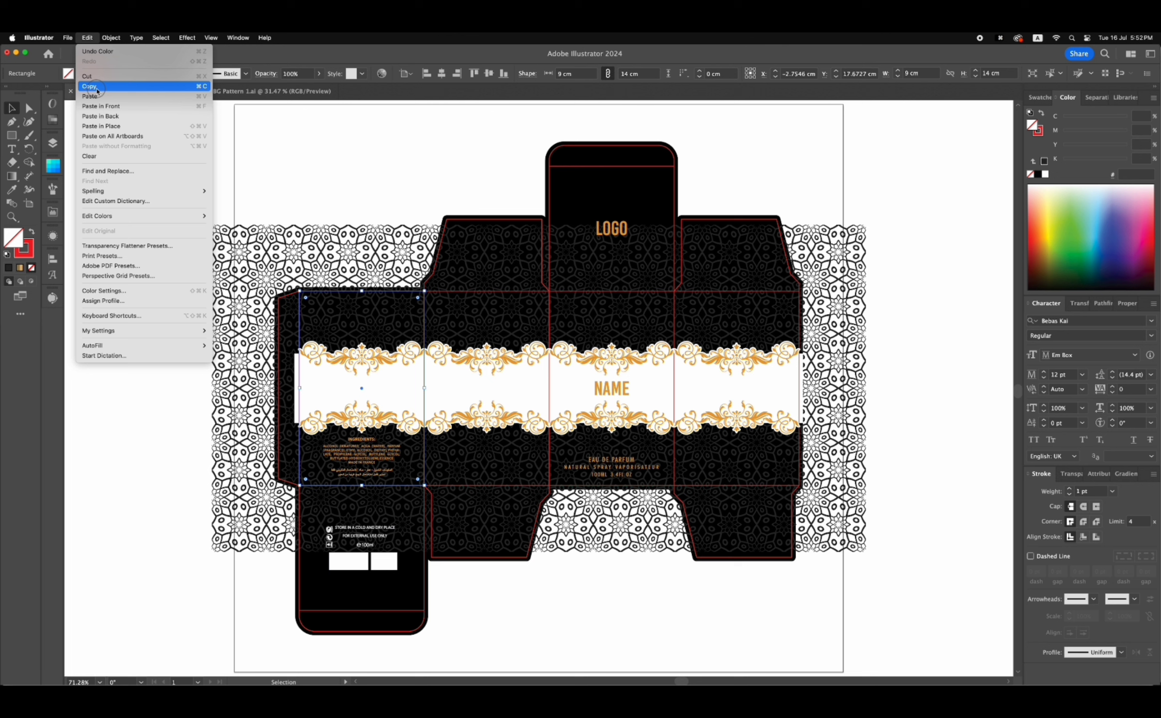
click(87, 38)
click(104, 125)
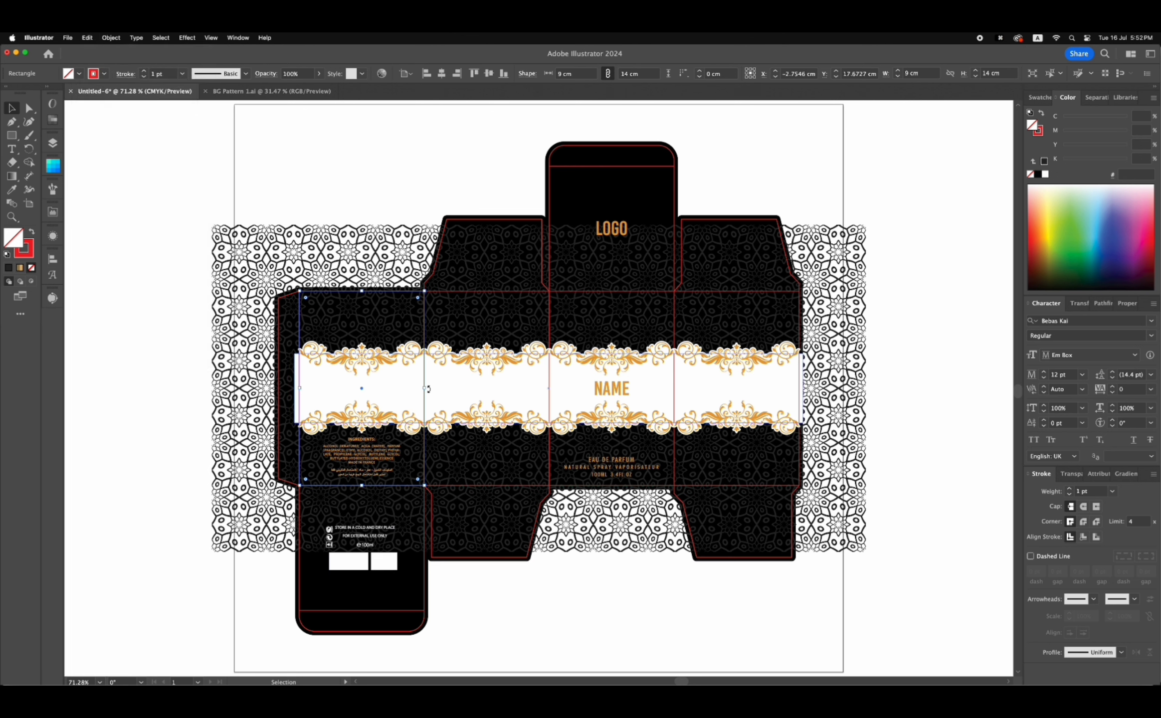
drag(428, 389, 796, 371)
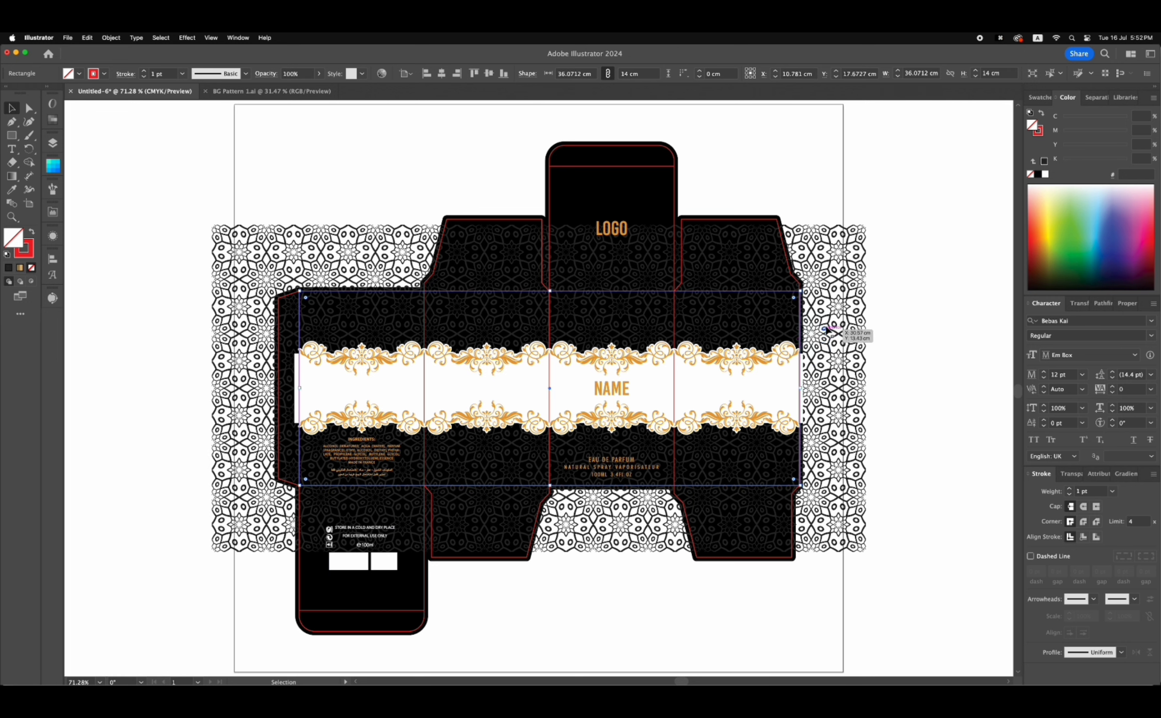
- Clip the background pattern to the stretched four-panel rectangle
shift+click(822, 317)
right_click(820, 318)
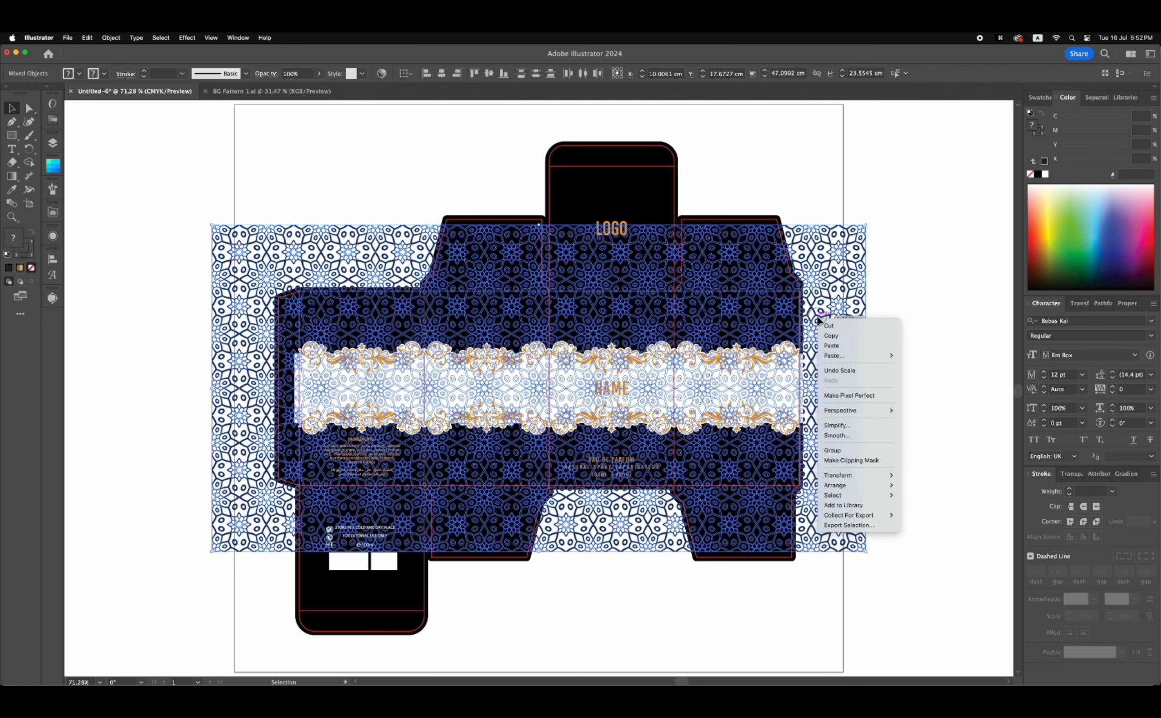
click(850, 460)
- Send the clipped pattern and the black box shape behind the white band, ornaments and text
shift+click(746, 279)
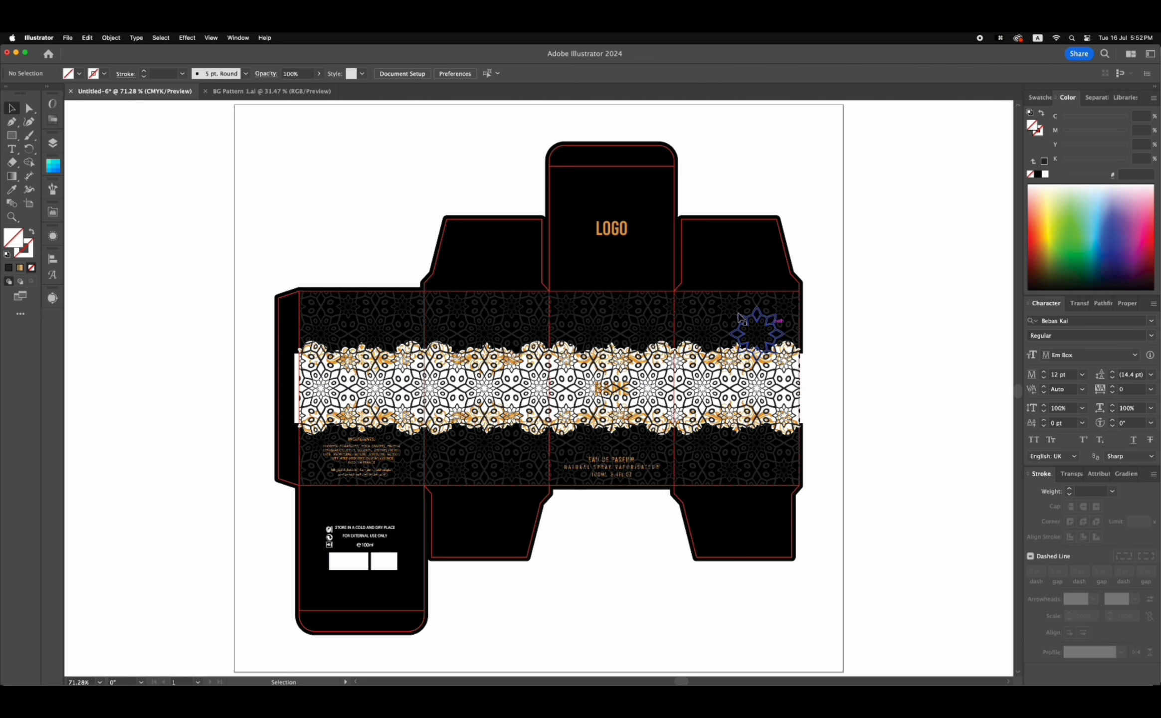
right_click(703, 268)
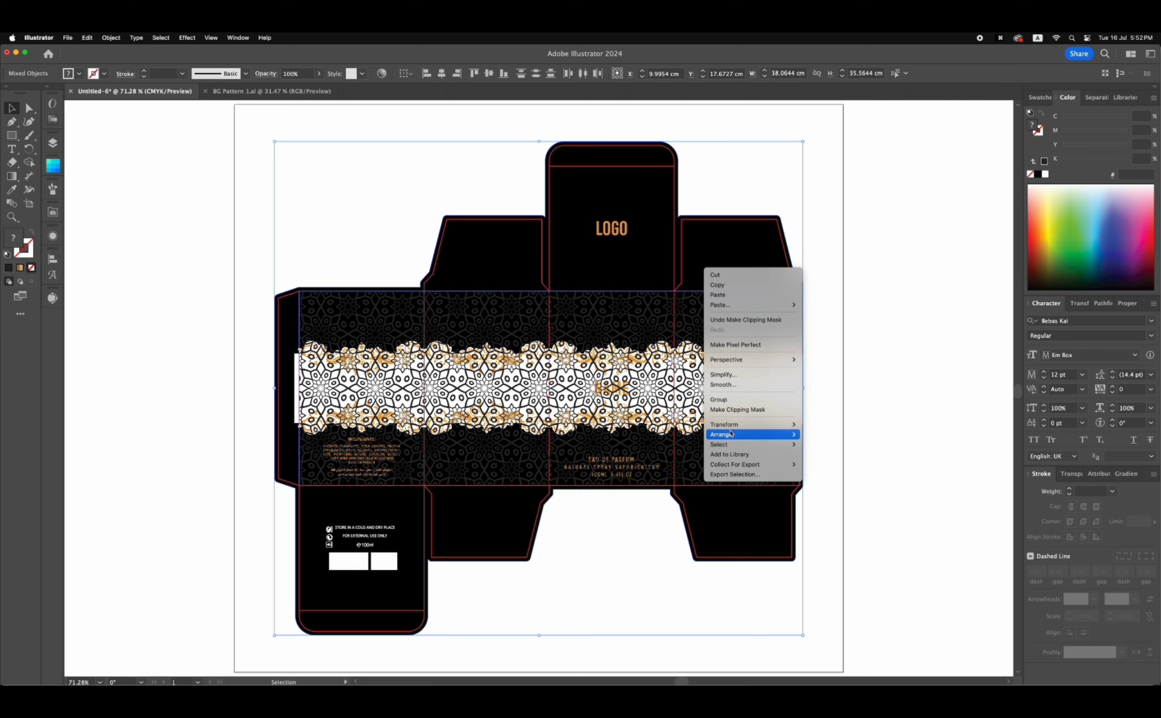
mouse_move(748, 435)
click(820, 466)
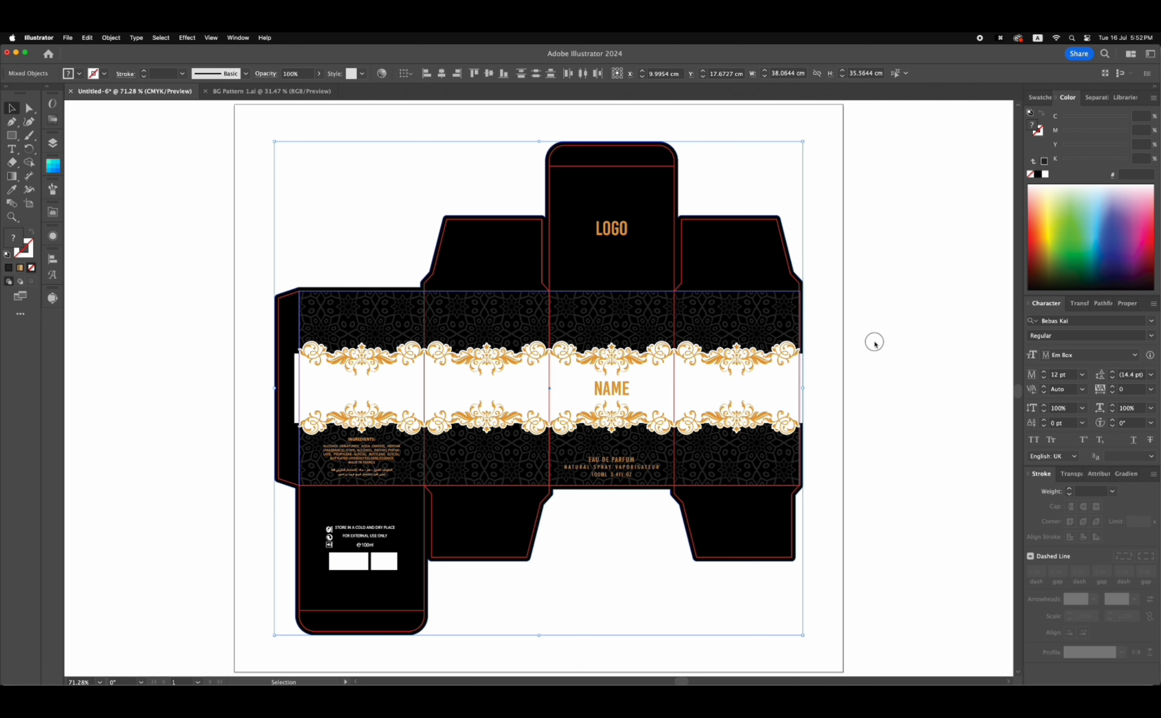
click(875, 345)
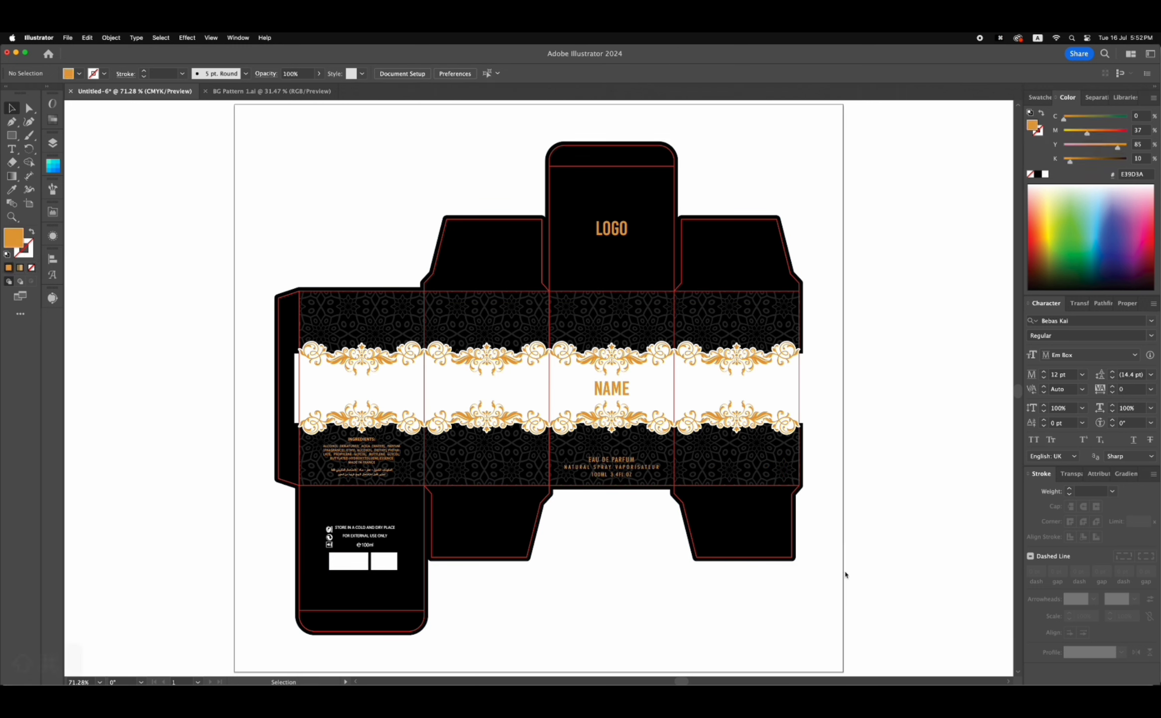
- Duplicate the EAU DE PARFUM text group in place, hide the top copy and select the one underneath
key(z)
drag(483, 391, 753, 549)
scroll(708, 520, up, 2)
scroll(708, 520, left, 4)
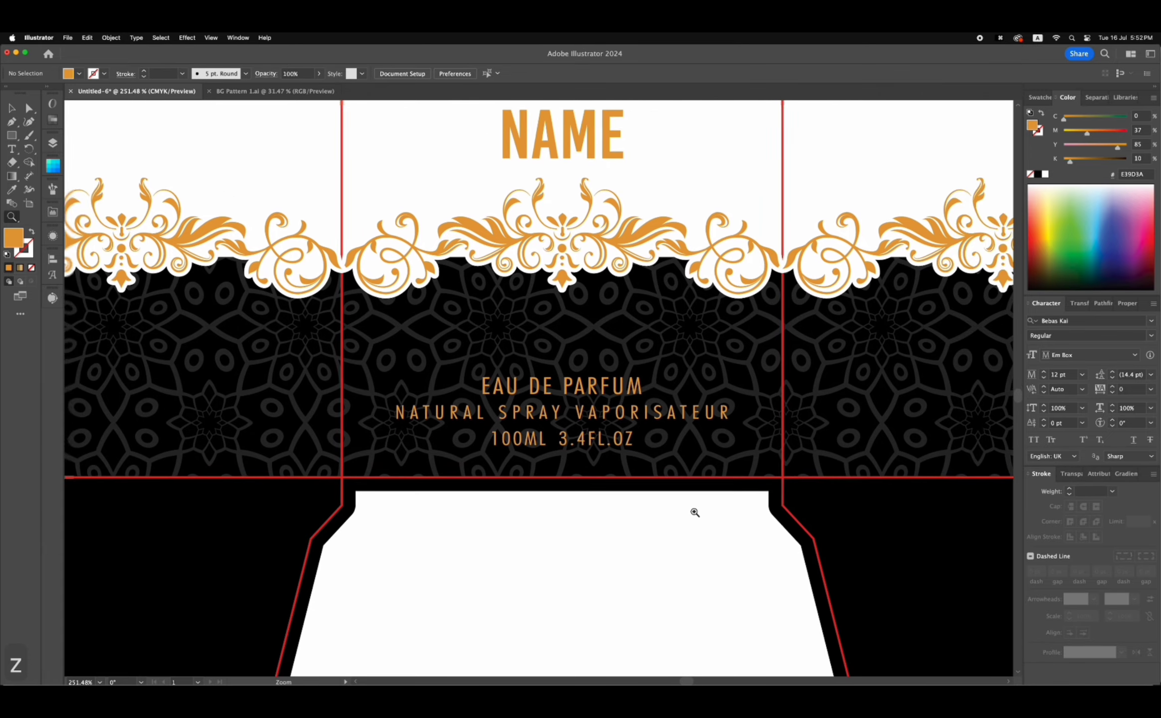
key(v)
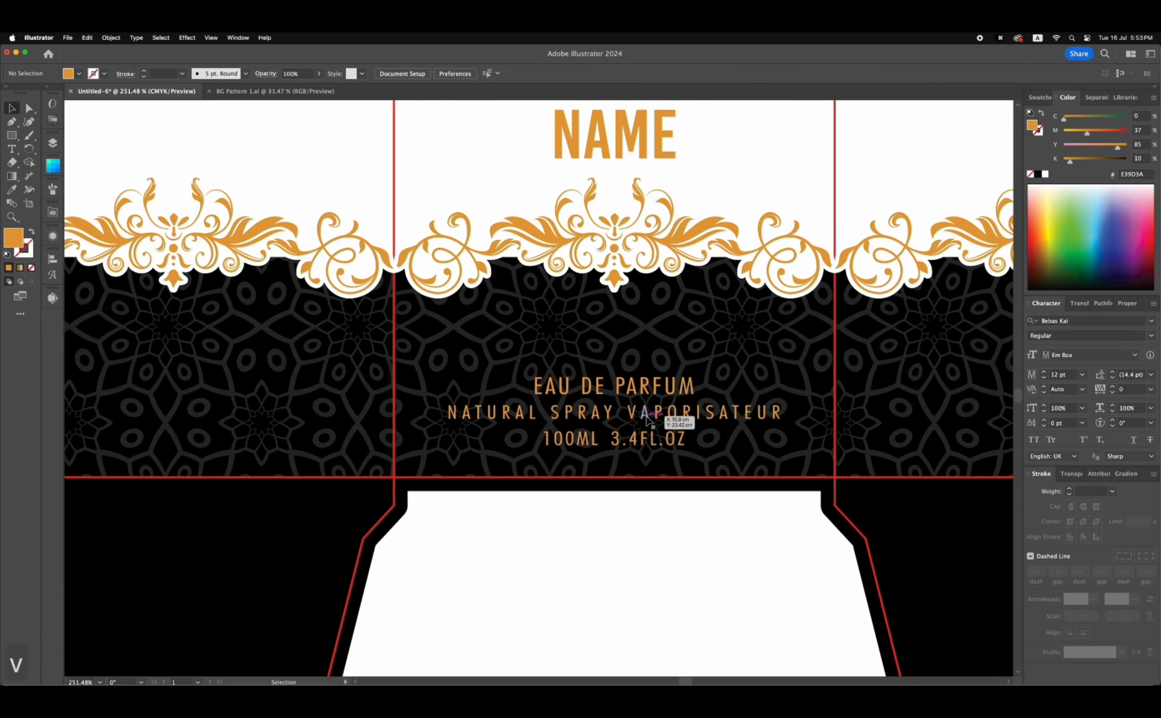
click(648, 418)
key(cmd+c)
key(shift+cmd+v)
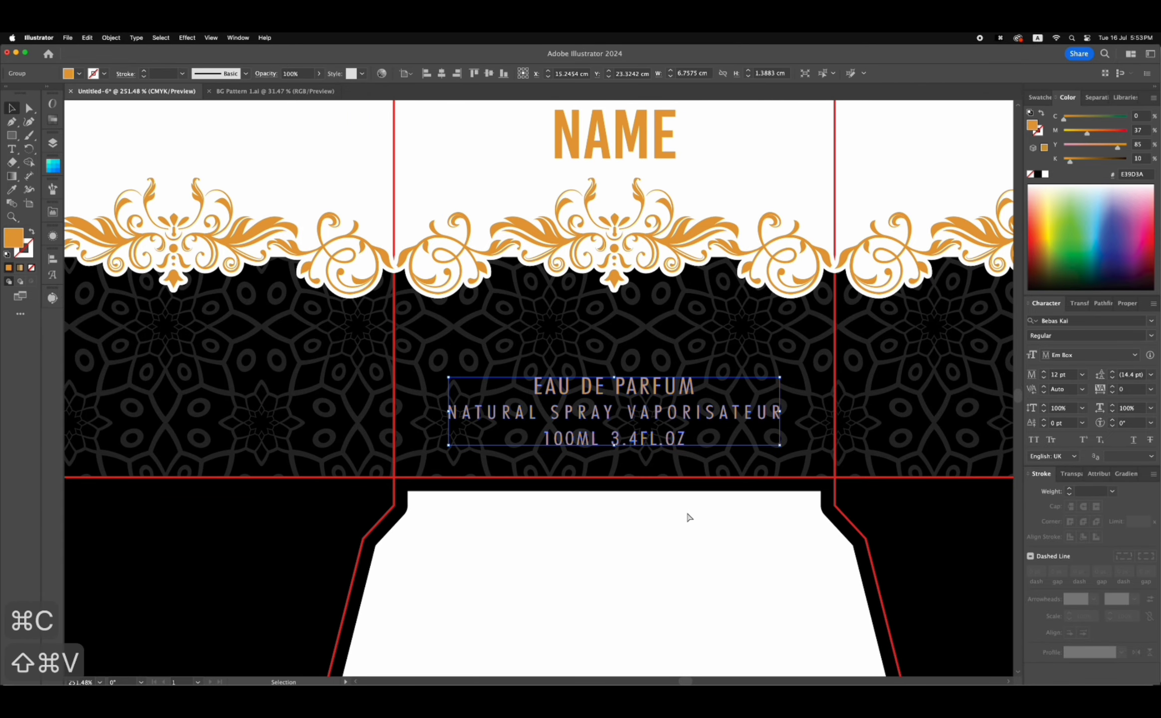
key(cmd+3)
click(596, 420)
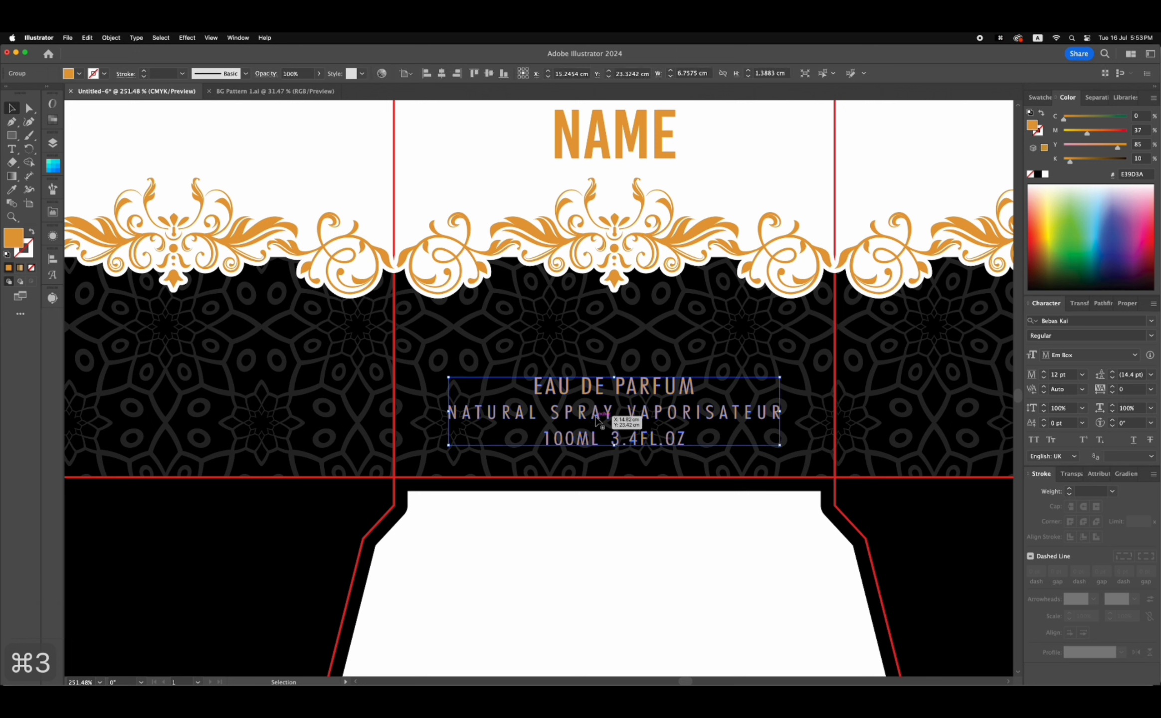
- Color the underlying EAU DE PARFUM text black and give it a 4 pt black stroke with round caps and corners
key(i)
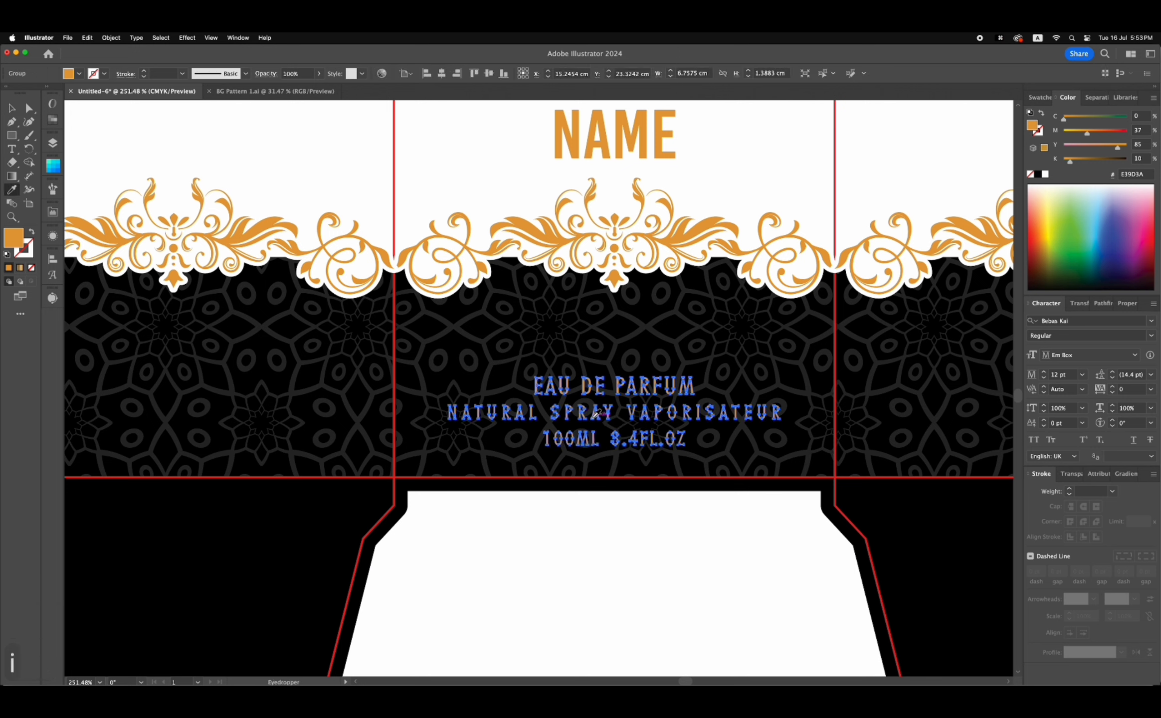
click(329, 503)
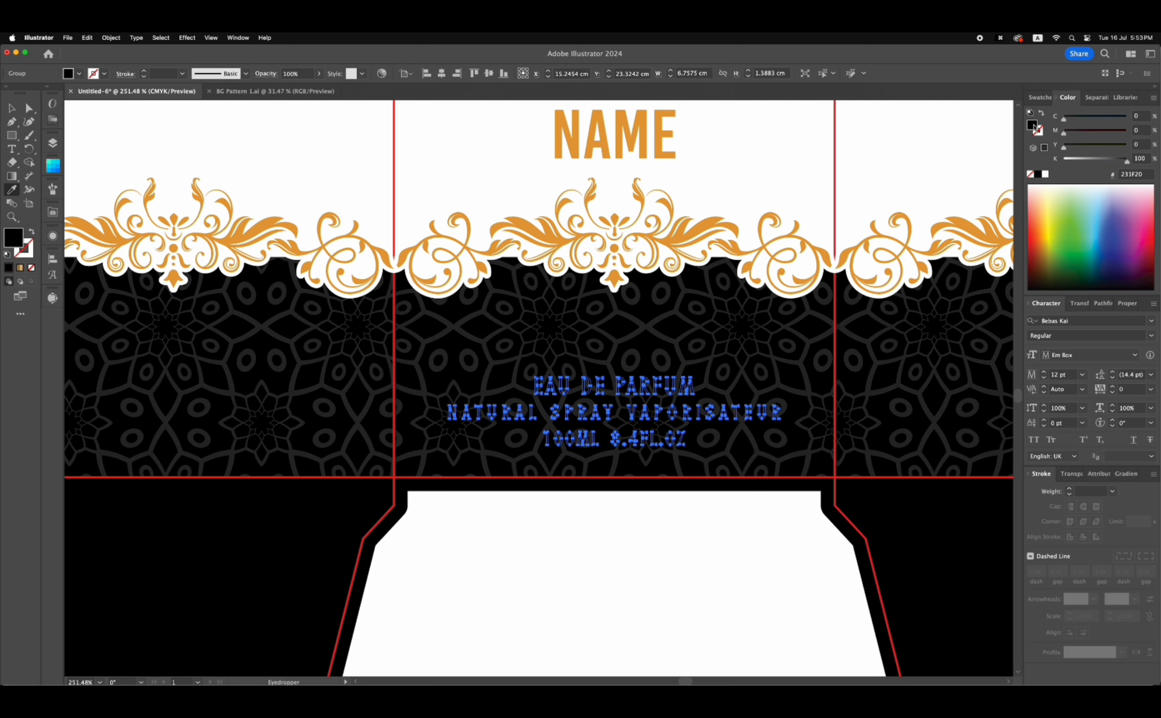
click(1038, 130)
click(1090, 492)
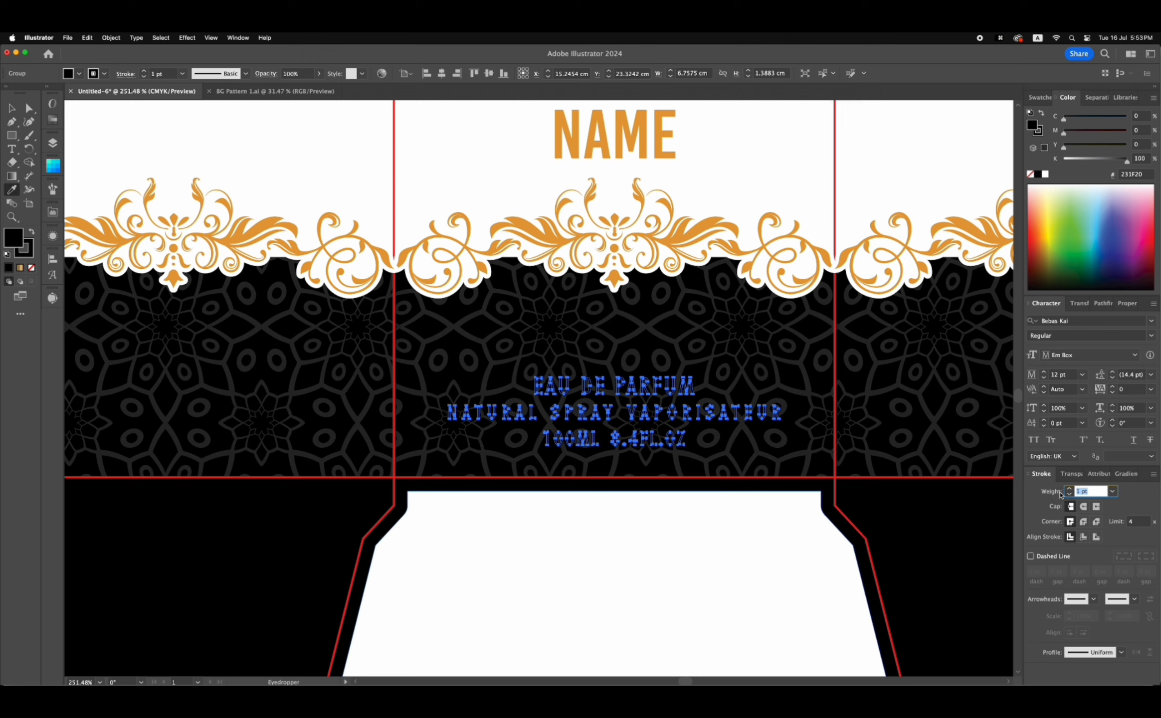
key(Return)
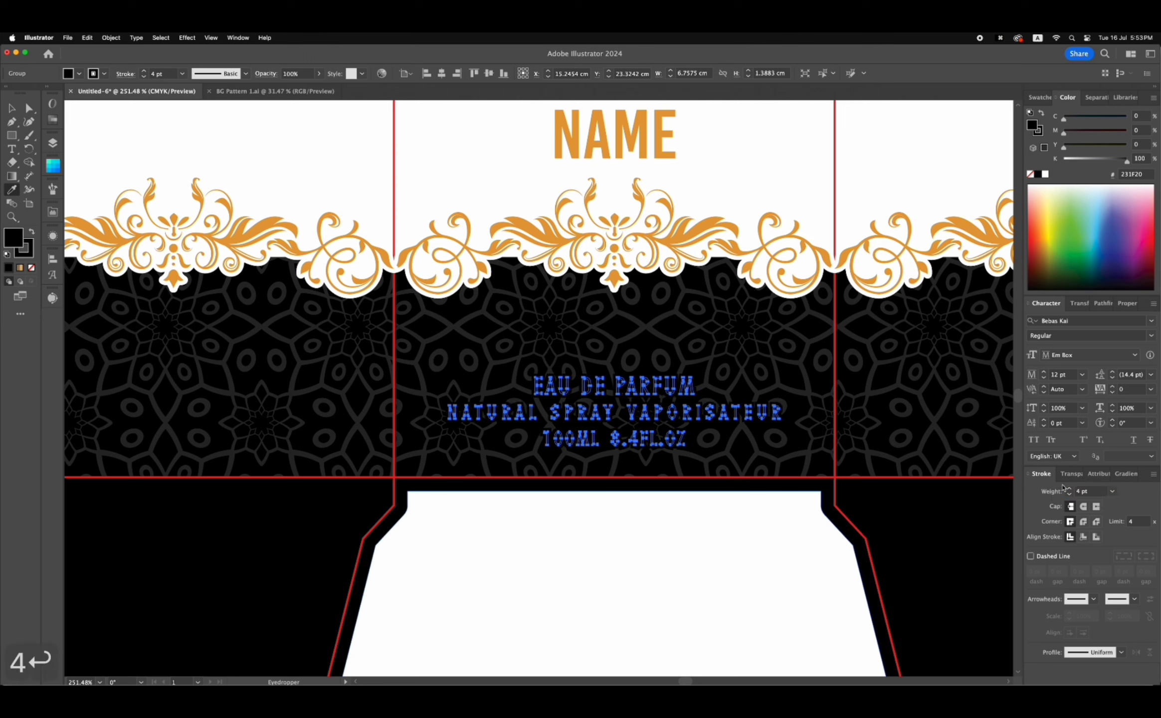
click(1084, 522)
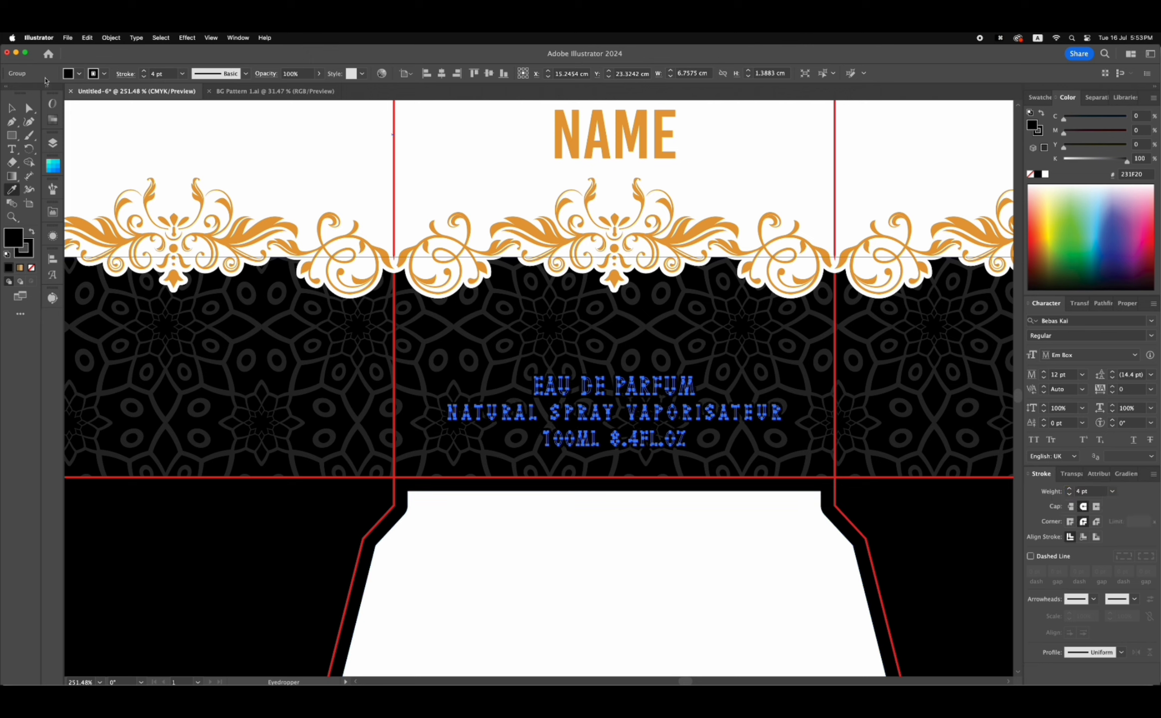
- Expand the fill and stroke of the black EAU DE PARFUM copy into shapes and unhide the gold text over it
click(111, 38)
click(117, 158)
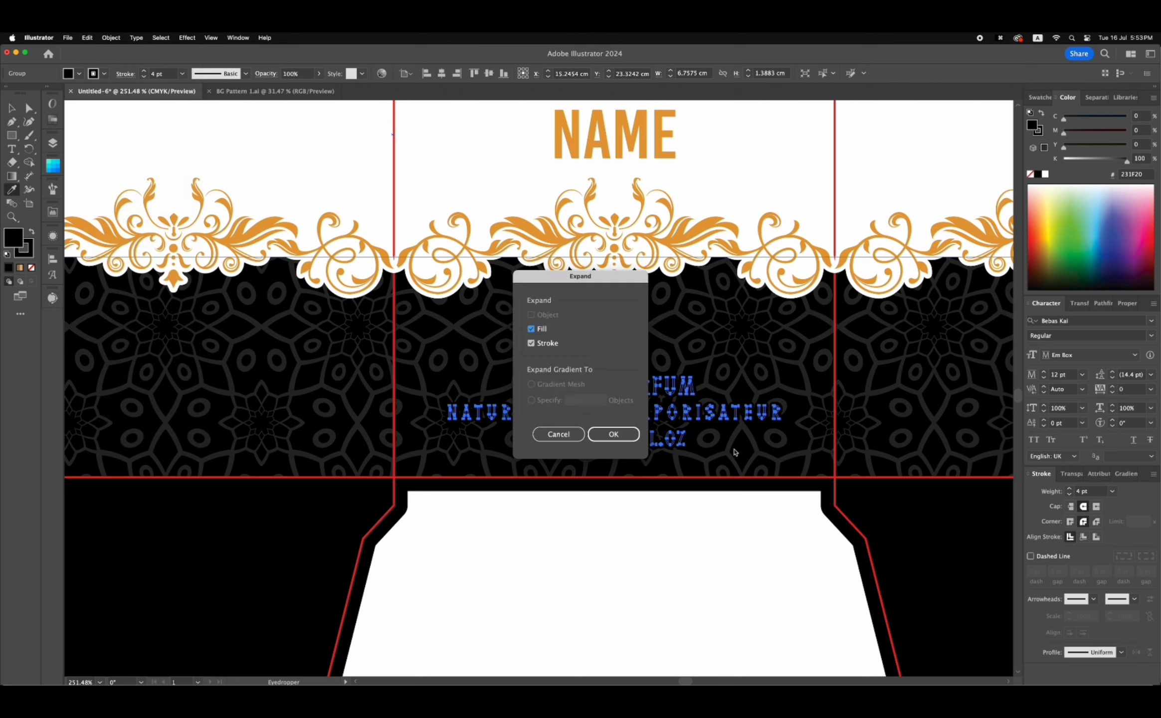
click(617, 435)
click(1104, 305)
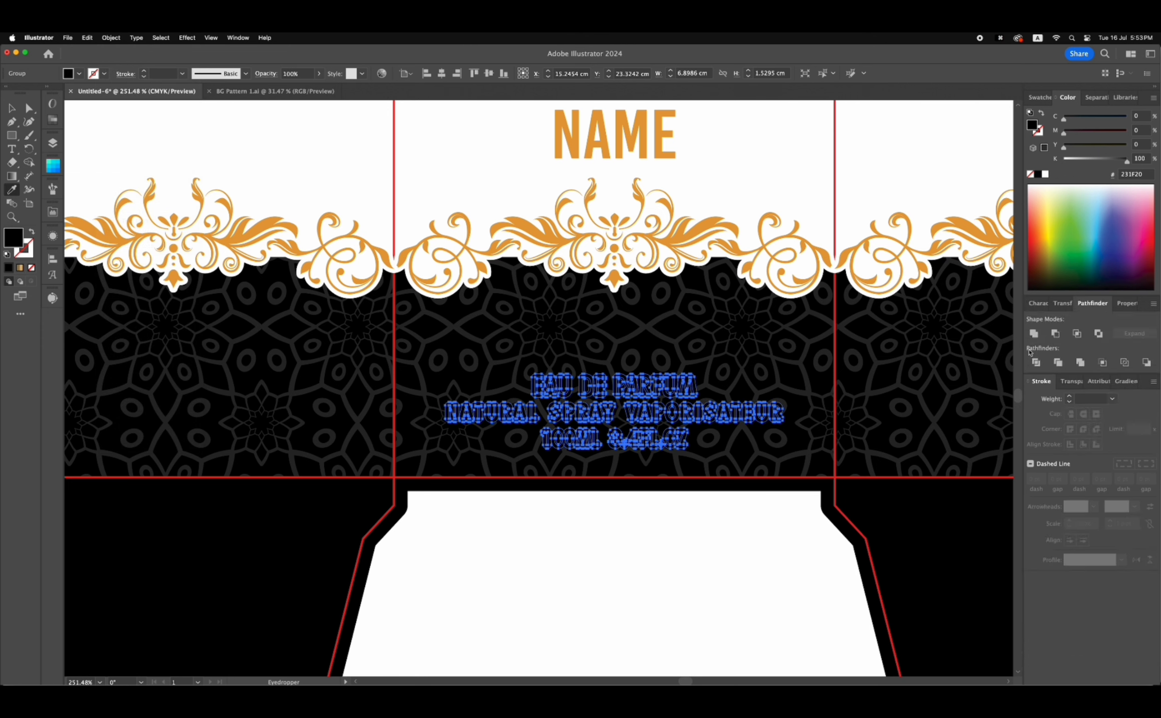
key(v)
click(562, 532)
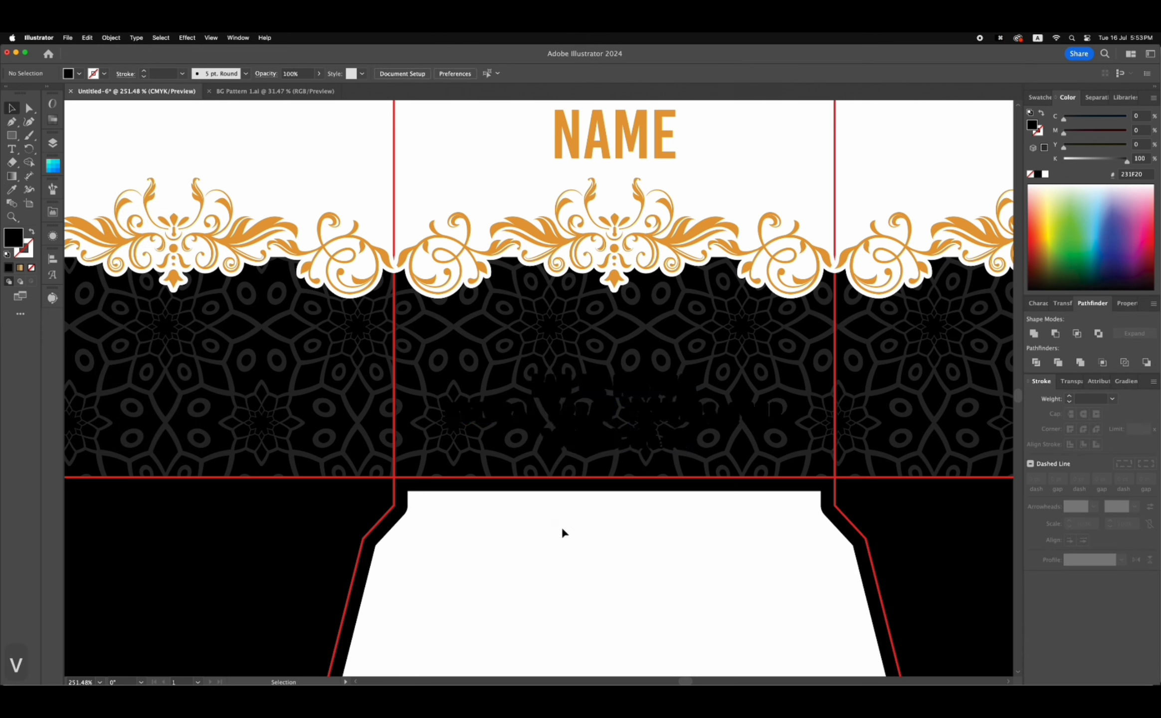
key(alt+super+3)
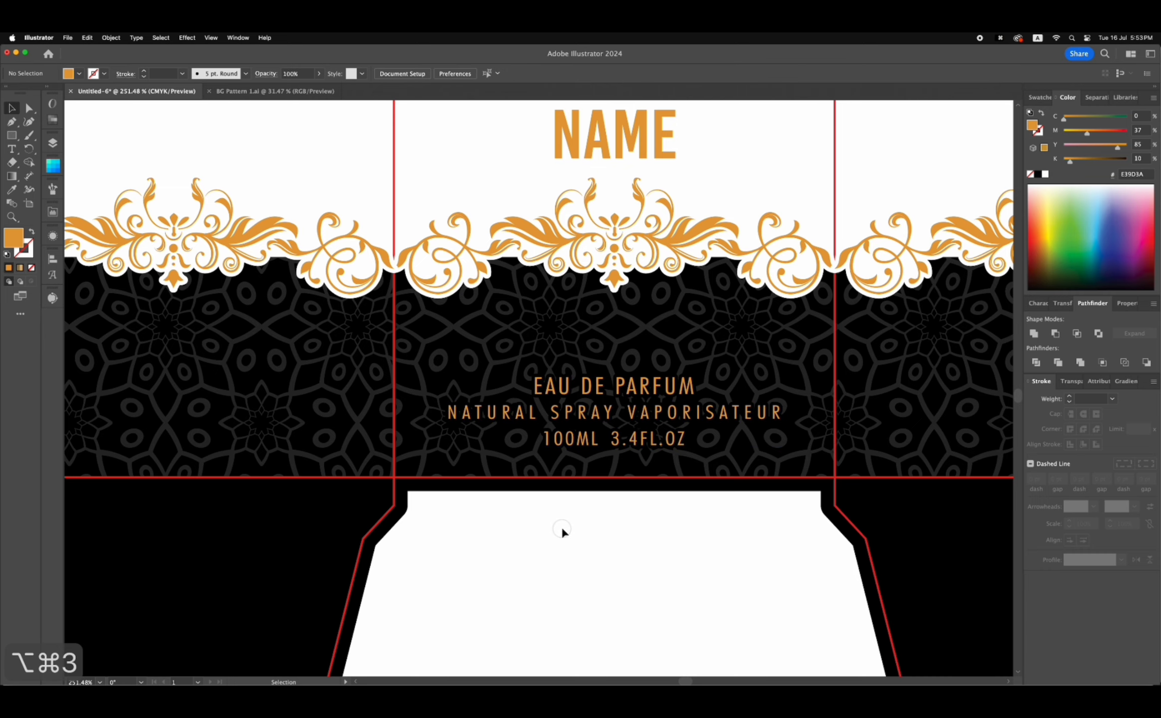
- Duplicate the ingredients text group on the first panel in place, hide the top copy and select the one underneath
key(super+0)
scroll(562, 532, left, 5)
key(z)
drag(394, 370, 613, 494)
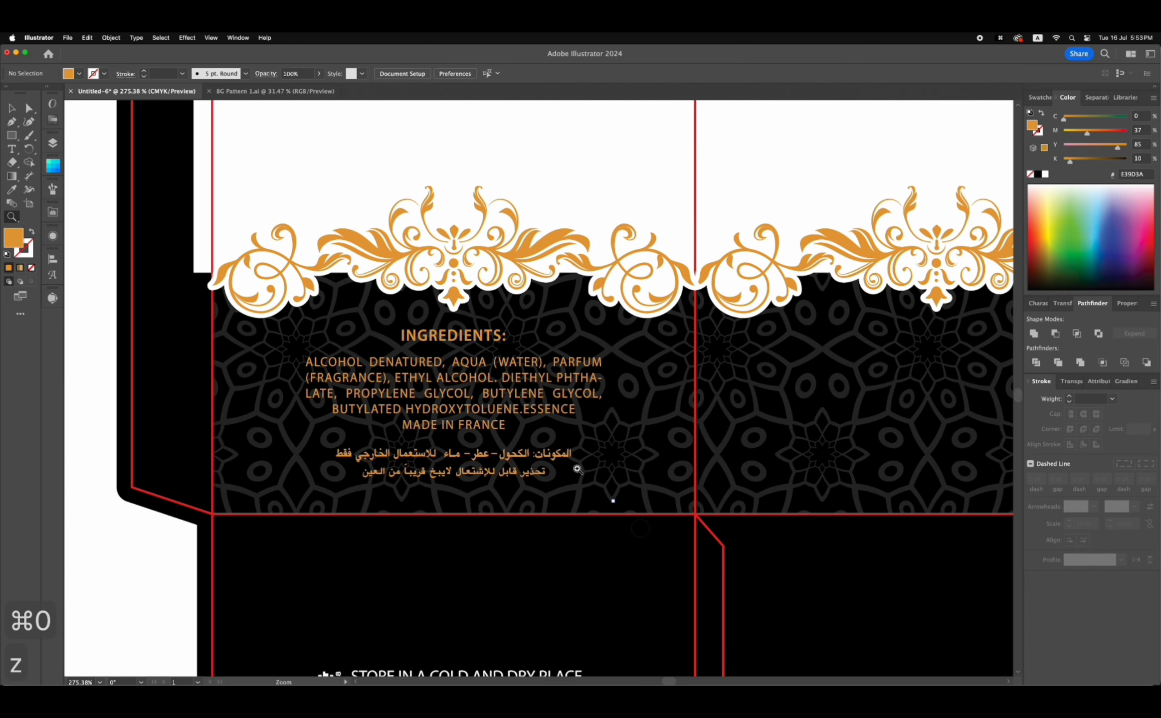
key(v)
click(438, 354)
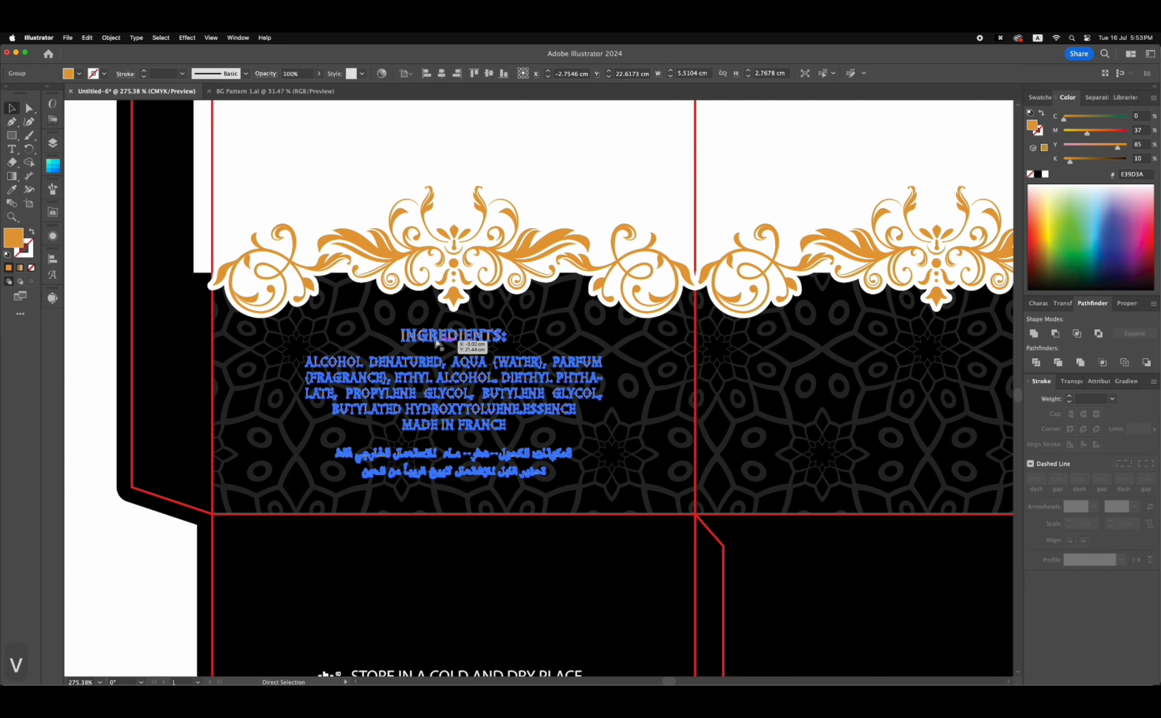
key(super+c)
key(shift+super+v)
key(super+3)
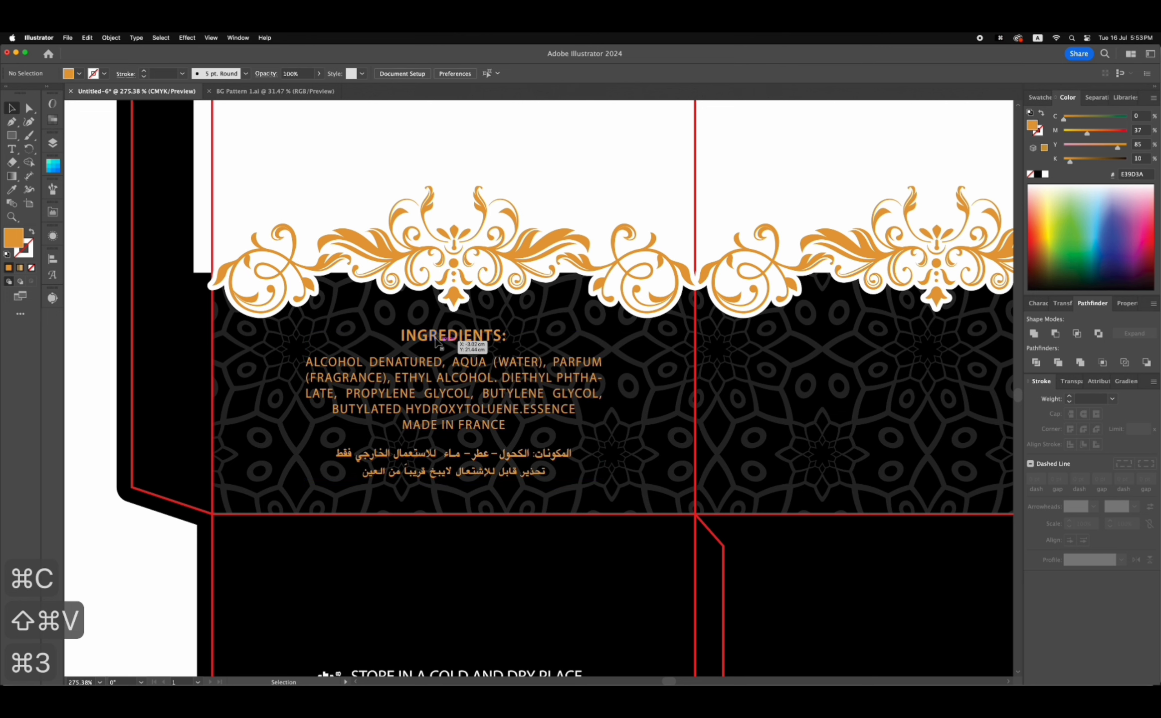
click(438, 344)
- Color the underlying ingredients text copy black and give it a 5 pt black stroke with round caps and corners
key(i)
click(664, 564)
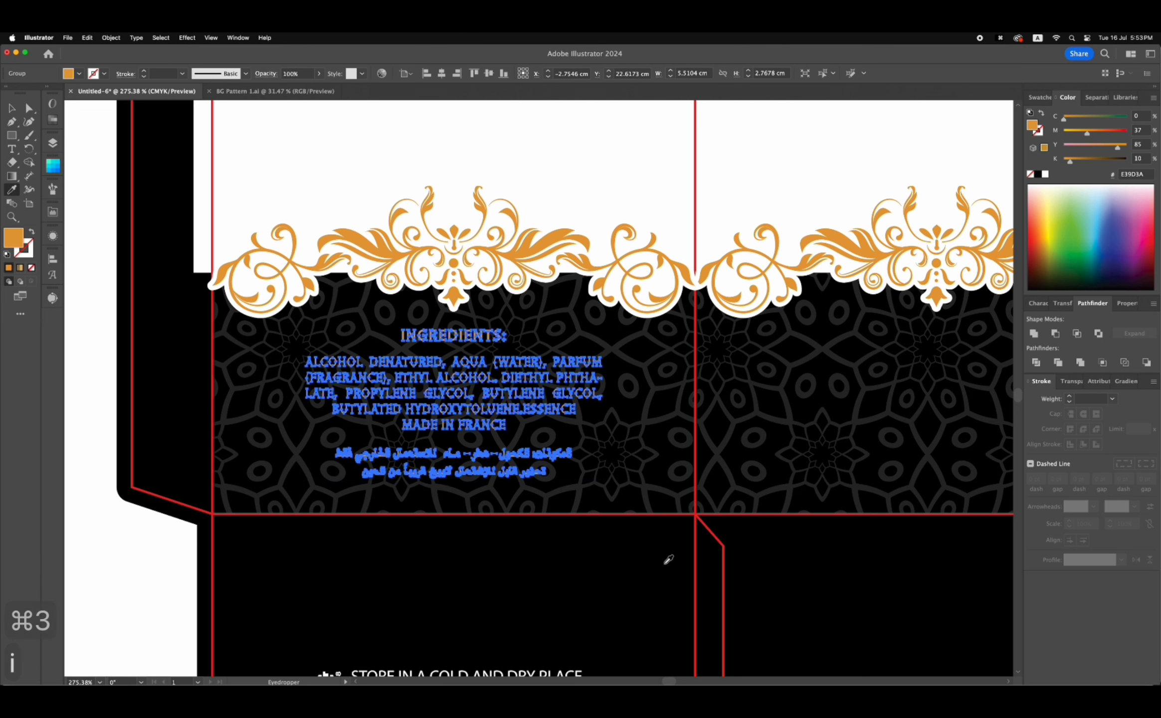
key(v)
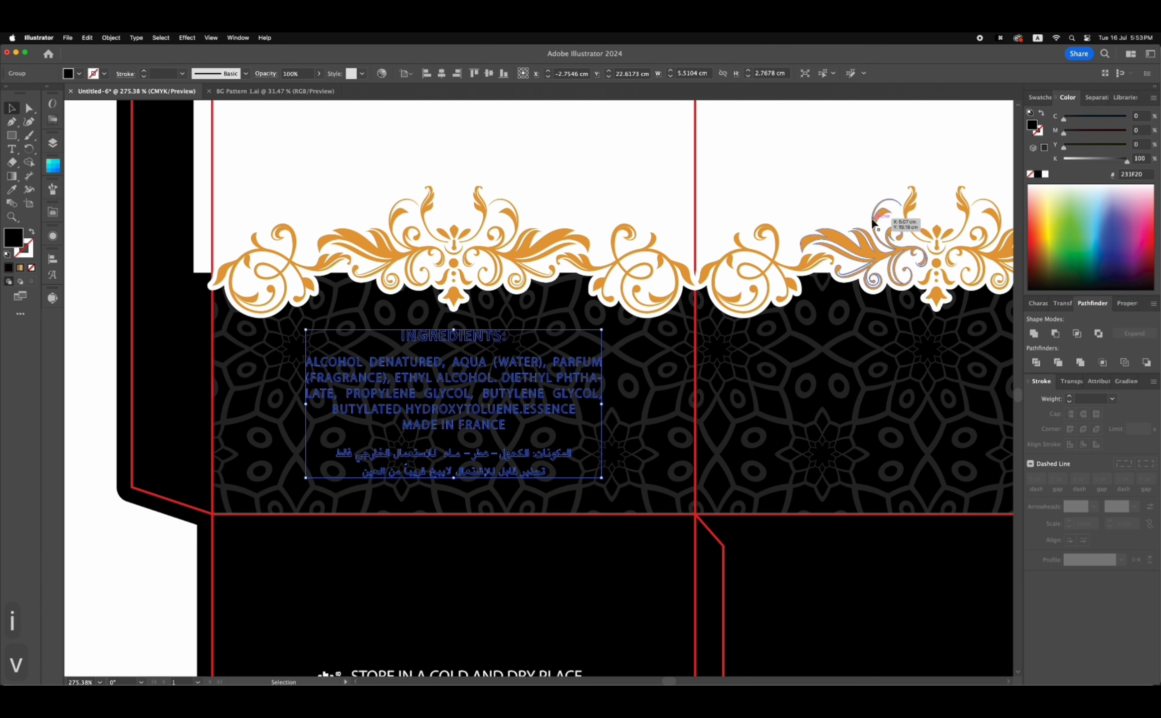
click(1036, 133)
click(1088, 398)
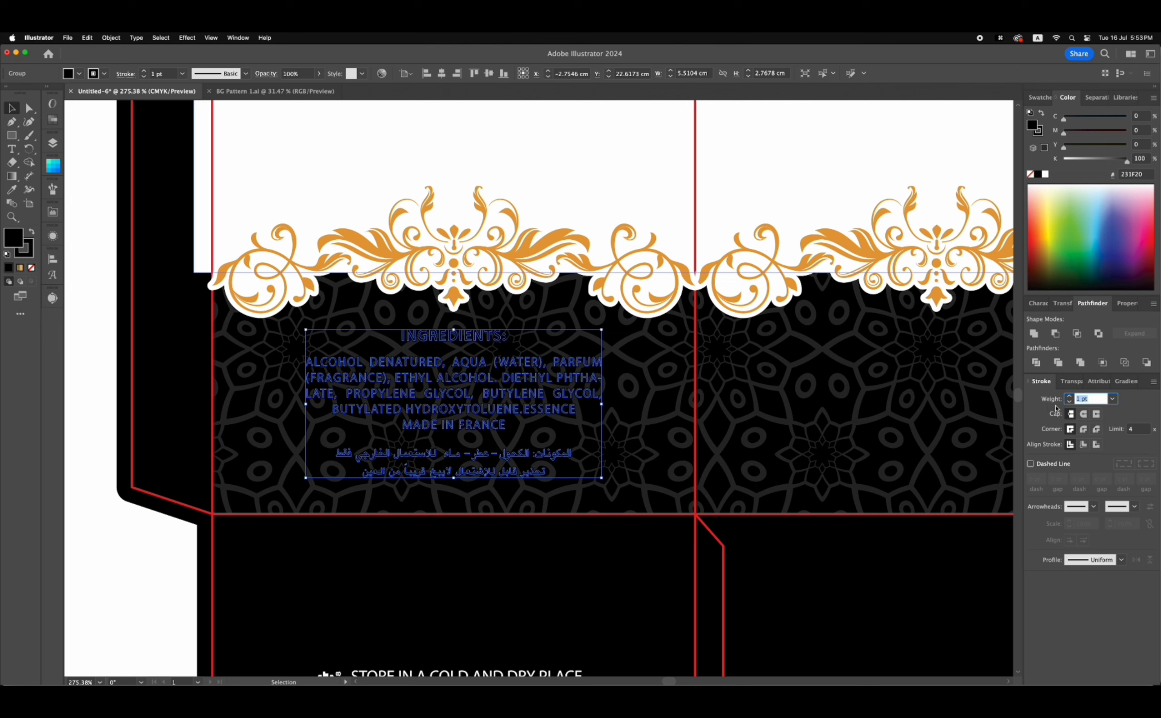
text(5)
key(Return)
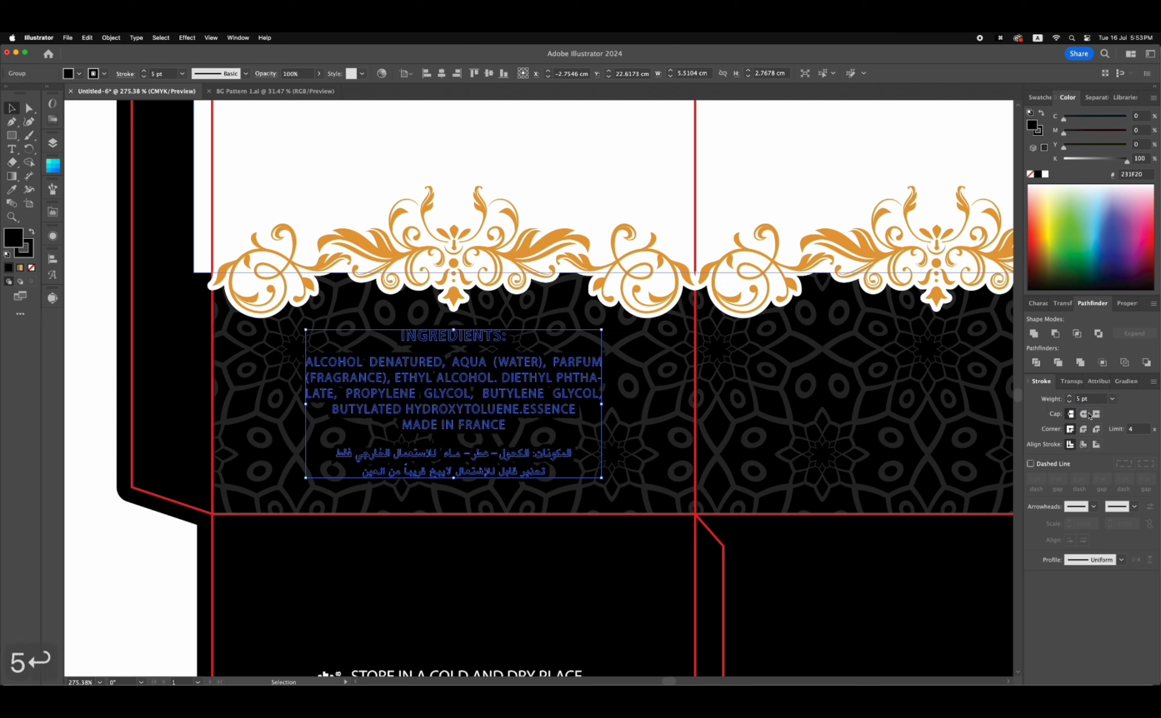
click(1084, 414)
click(1083, 429)
- Expand the fill and stroke of the black ingredients copy into shapes, unhide the gold text over it and deselect everything
click(111, 37)
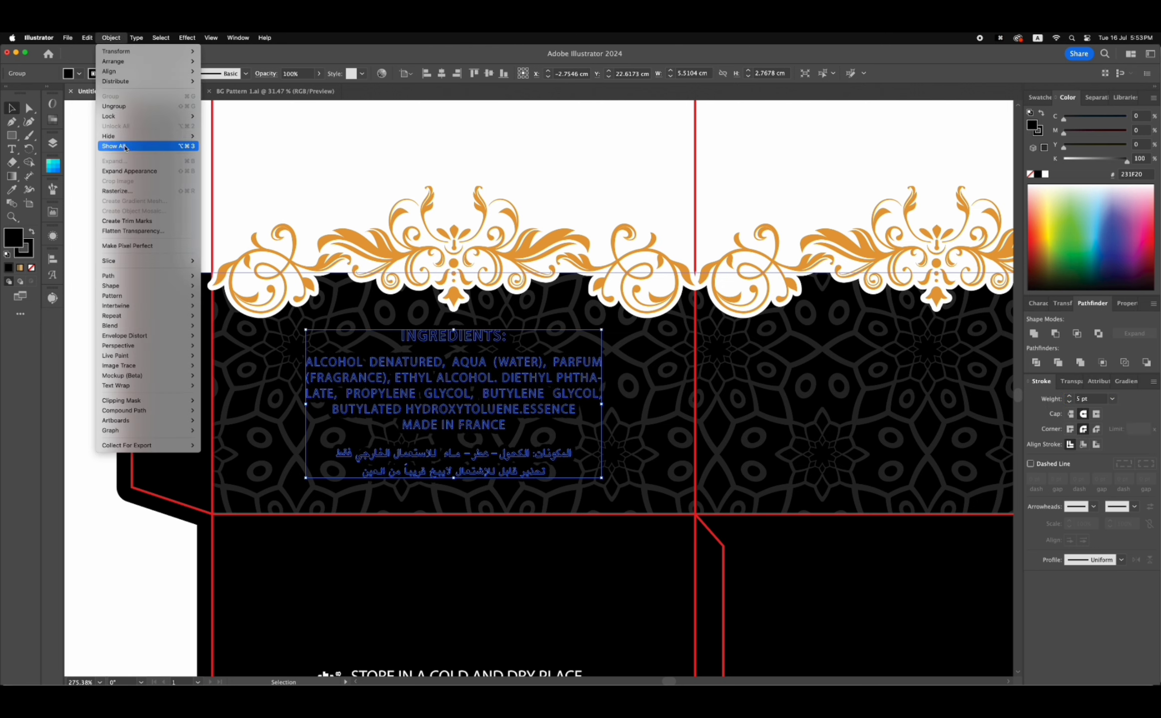
click(129, 171)
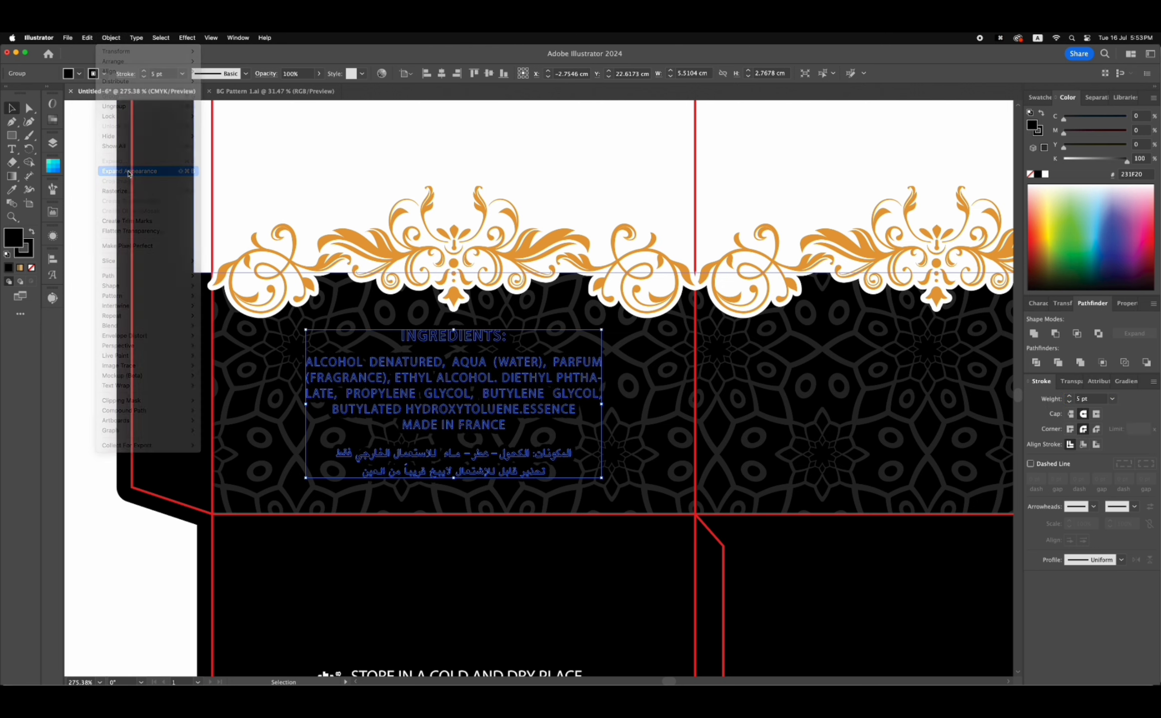
click(111, 37)
click(123, 161)
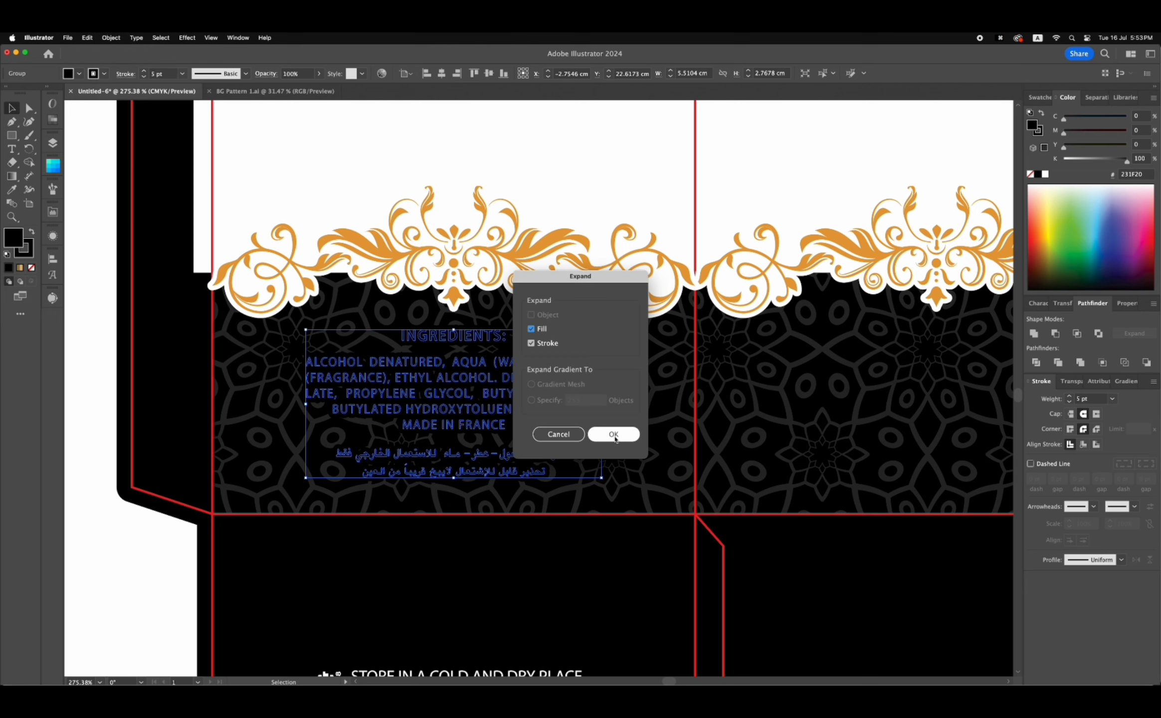
click(614, 435)
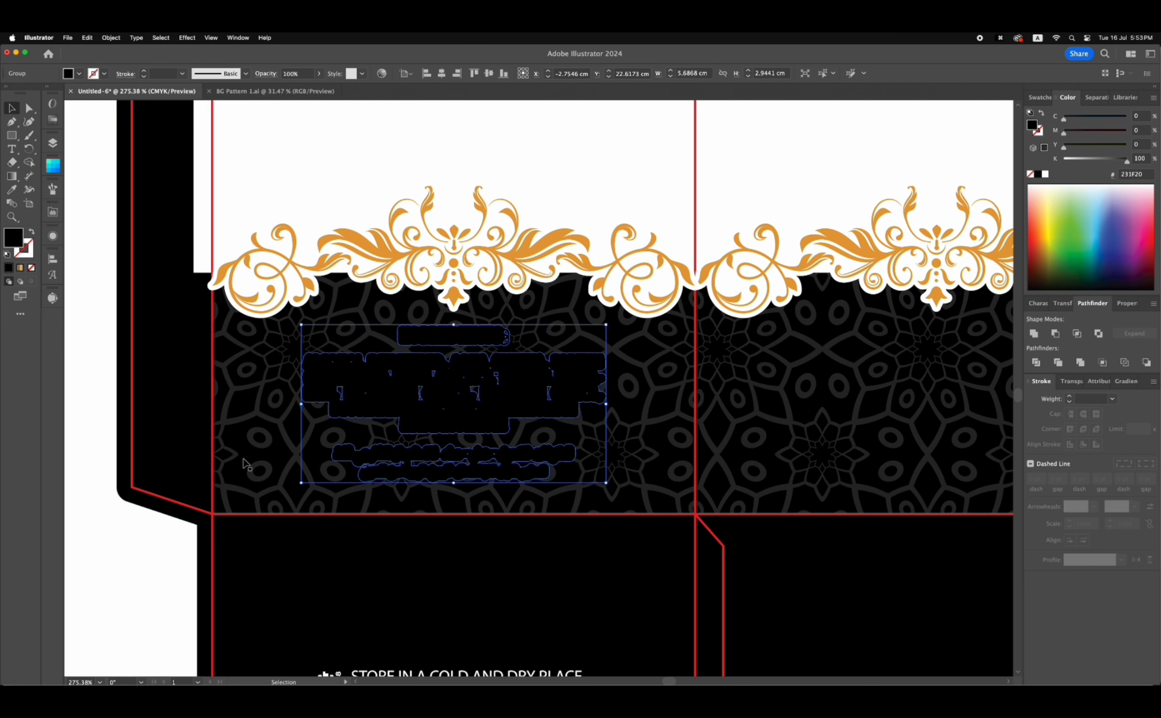
key(Delete)
key(alt+super+3)
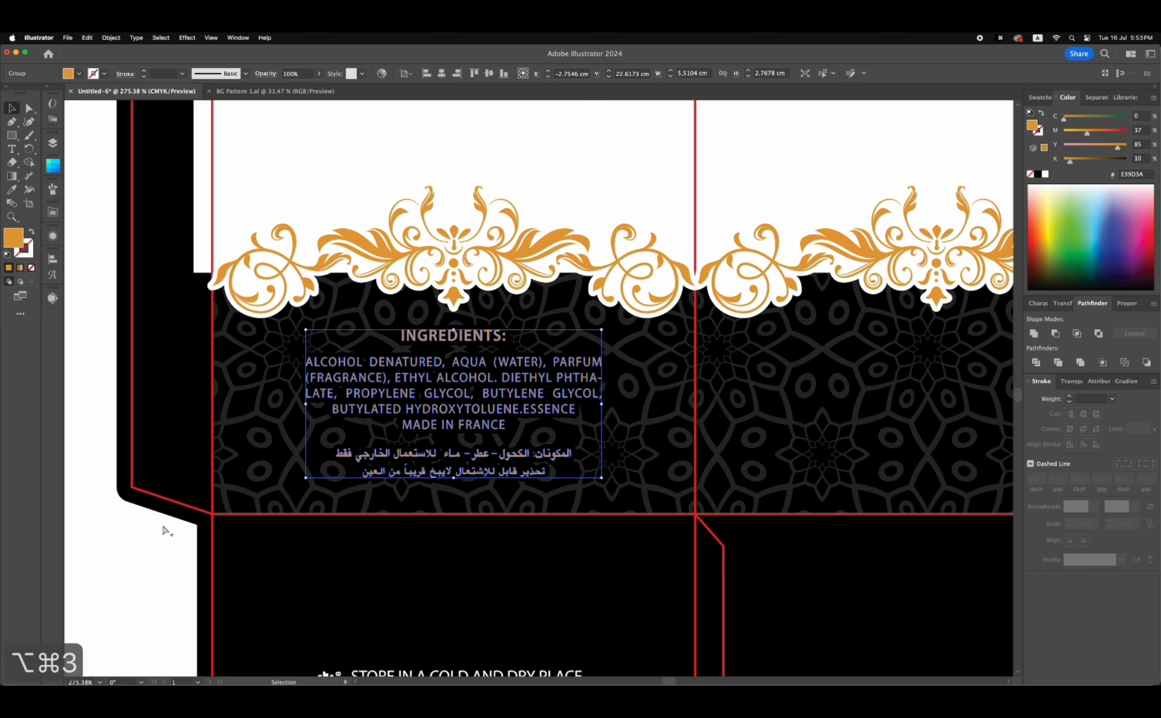
key(super+0)
click(852, 390)
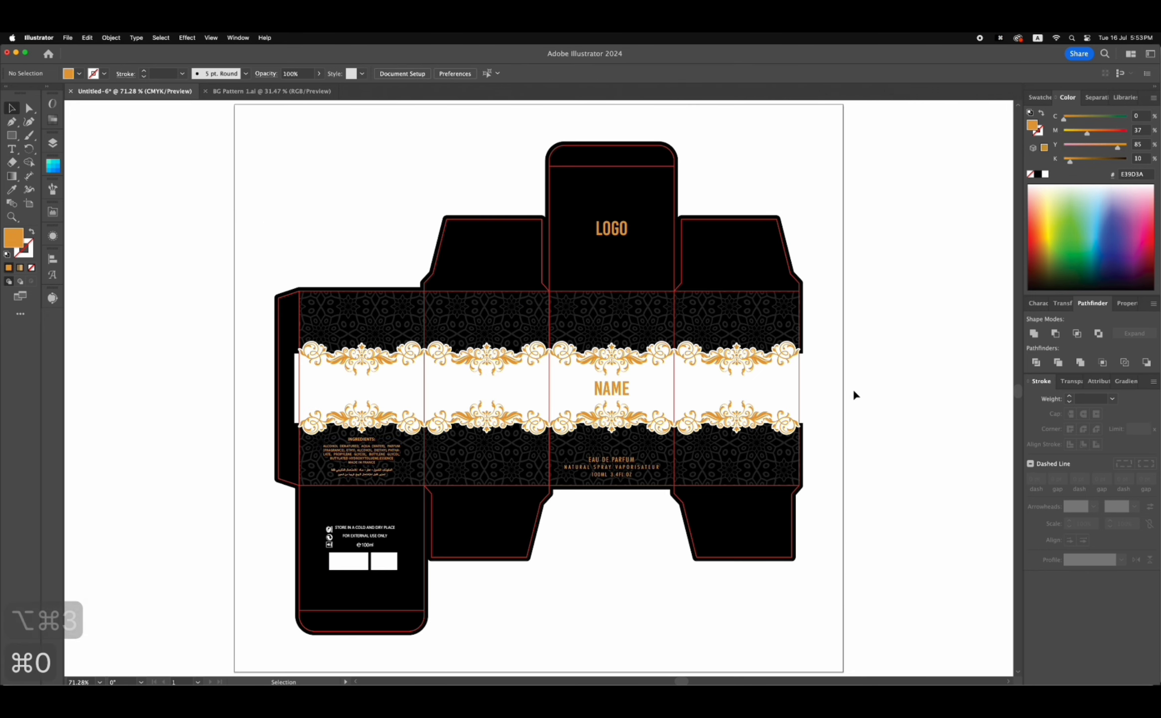